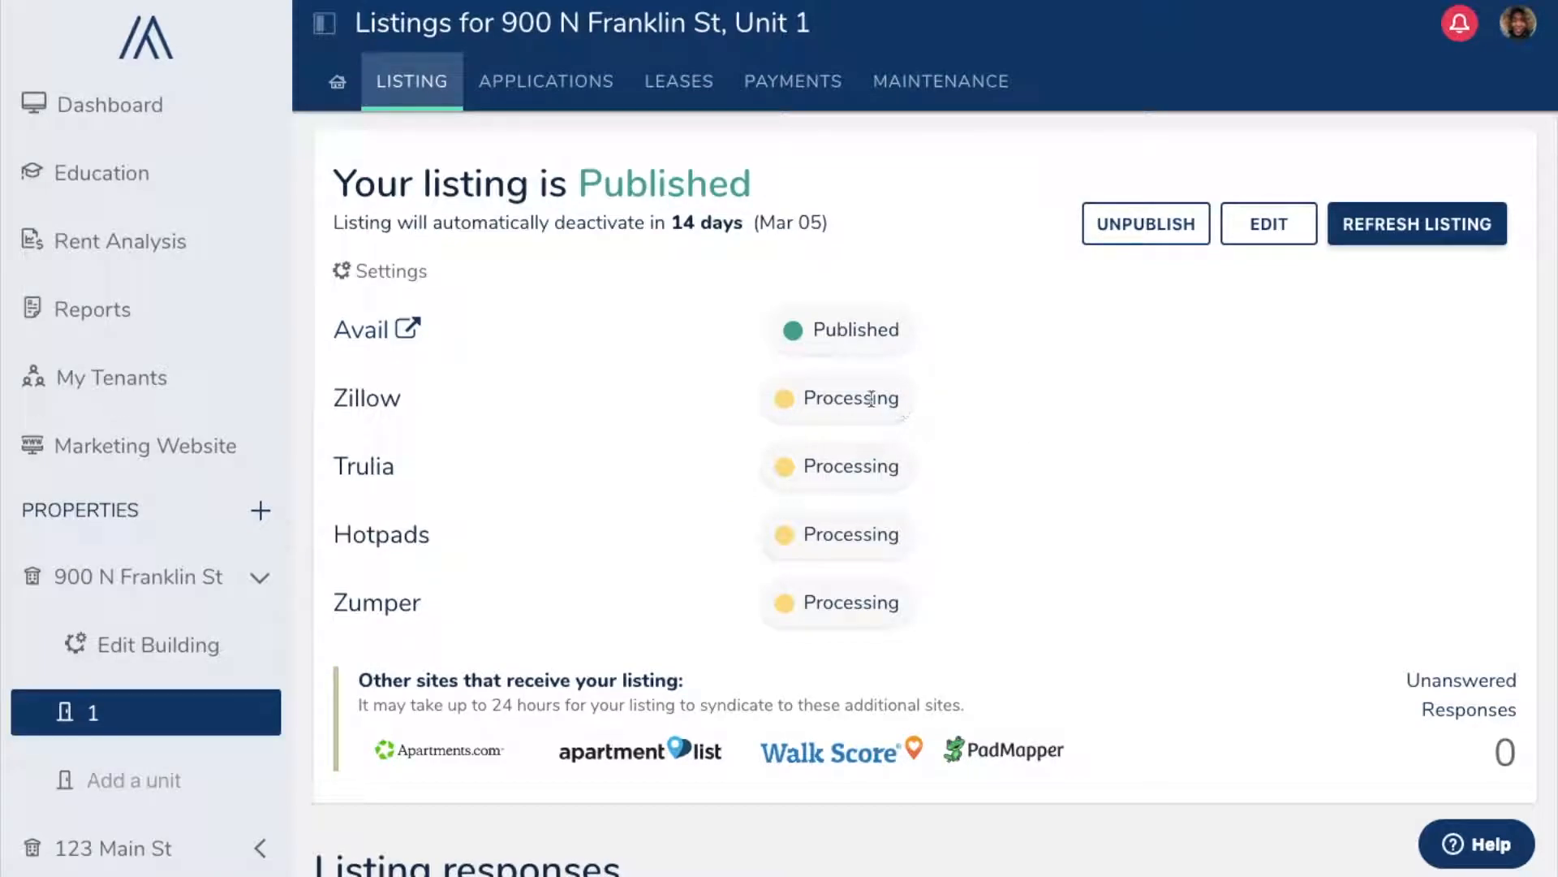
Step: In the listing settings, enable Auto Request Applications and required credit report and background checks
{"action": "left_click", "coordinate": [400, 276]}
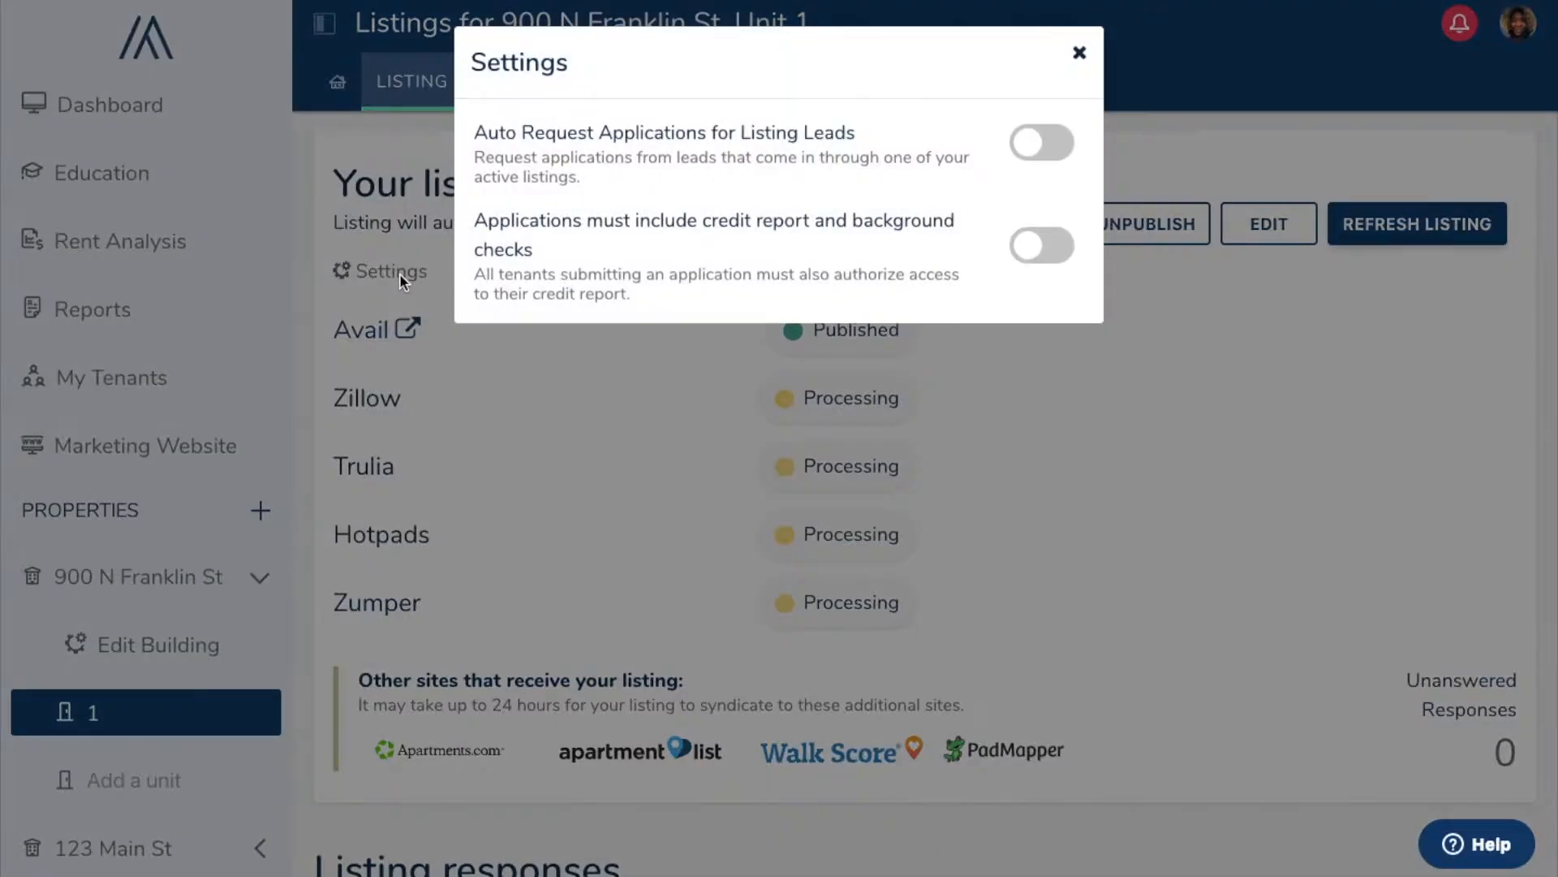
{"action": "left_click", "coordinate": [1053, 148]}
{"action": "left_click", "coordinate": [1063, 258]}
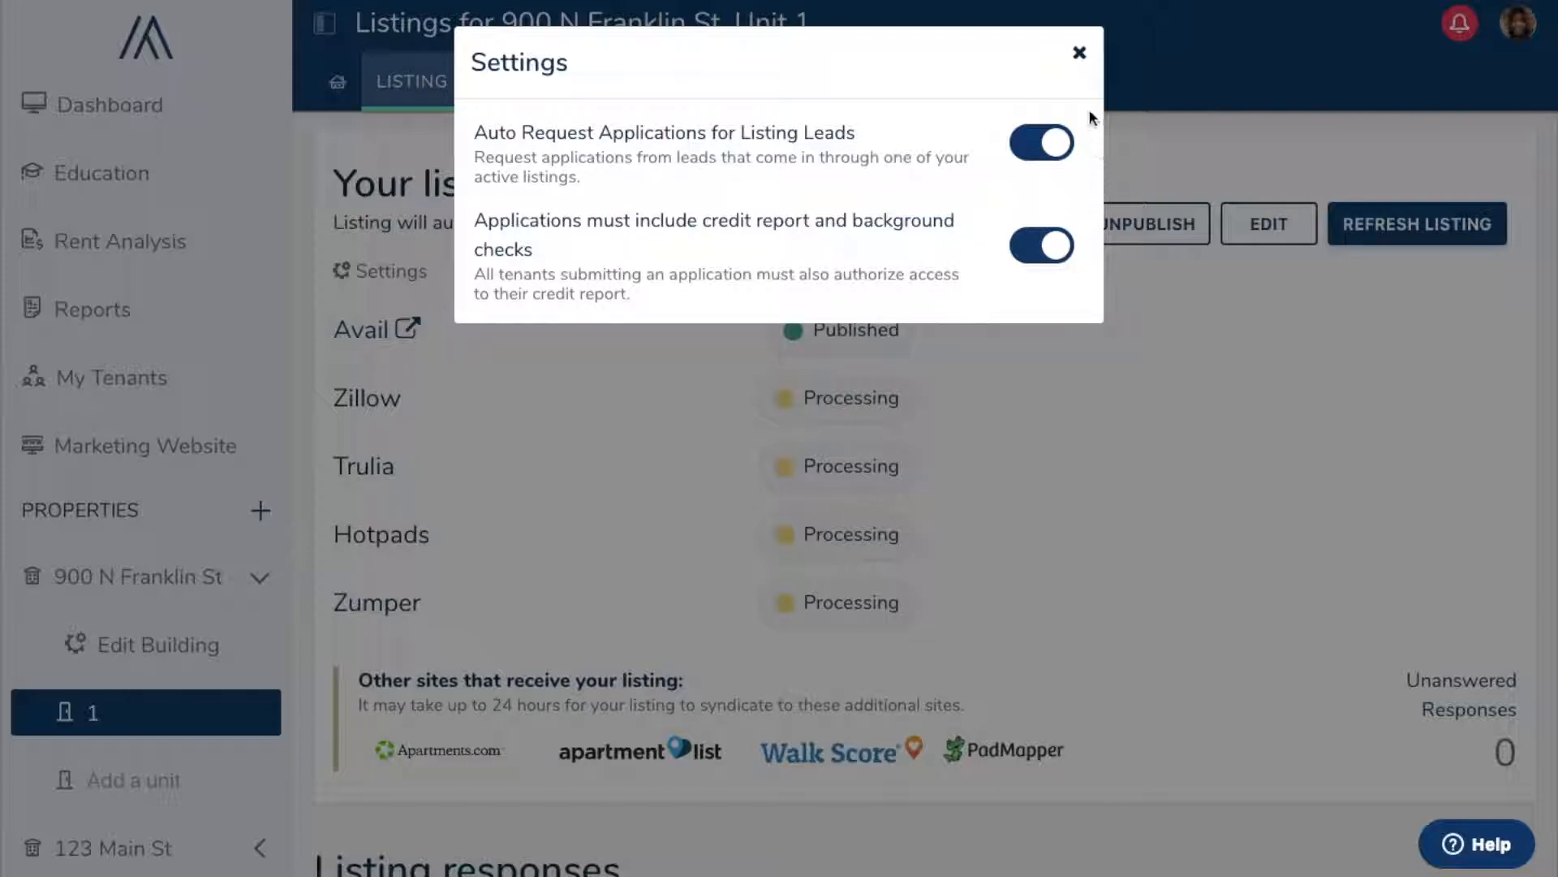
{"action": "left_click", "coordinate": [1079, 55]}
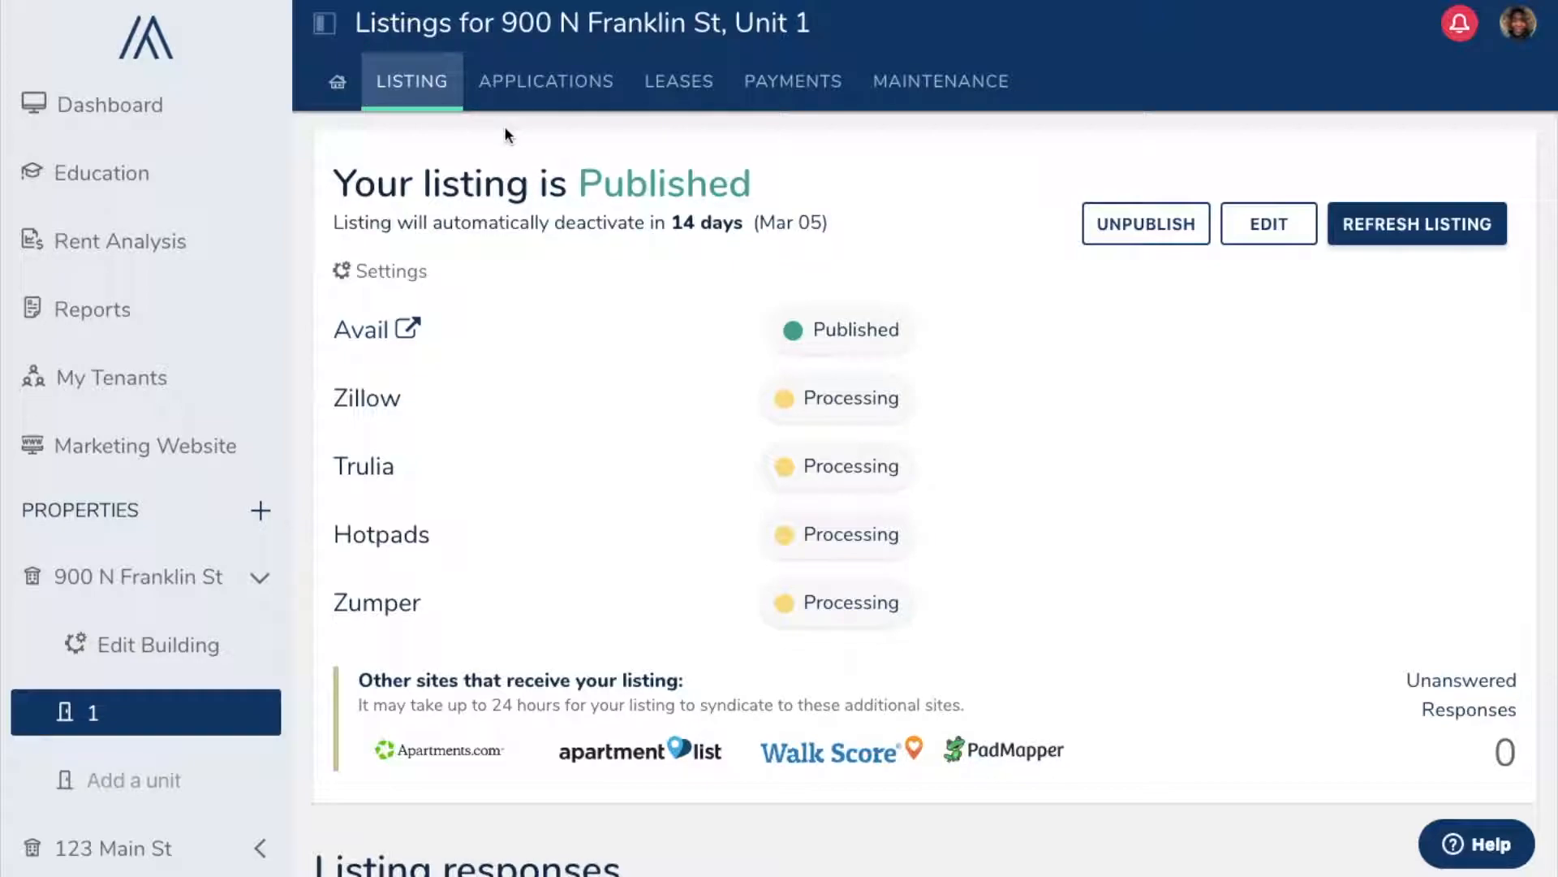
{"action": "left_click", "coordinate": [535, 91]}
{"action": "scroll", "coordinate": [595, 340], "scroll_direction": "down", "scroll_amount": 1}
{"action": "scroll", "coordinate": [595, 339], "scroll_direction": "down", "scroll_amount": 1}
{"action": "scroll", "coordinate": [595, 339], "scroll_direction": "up", "scroll_amount": 1}
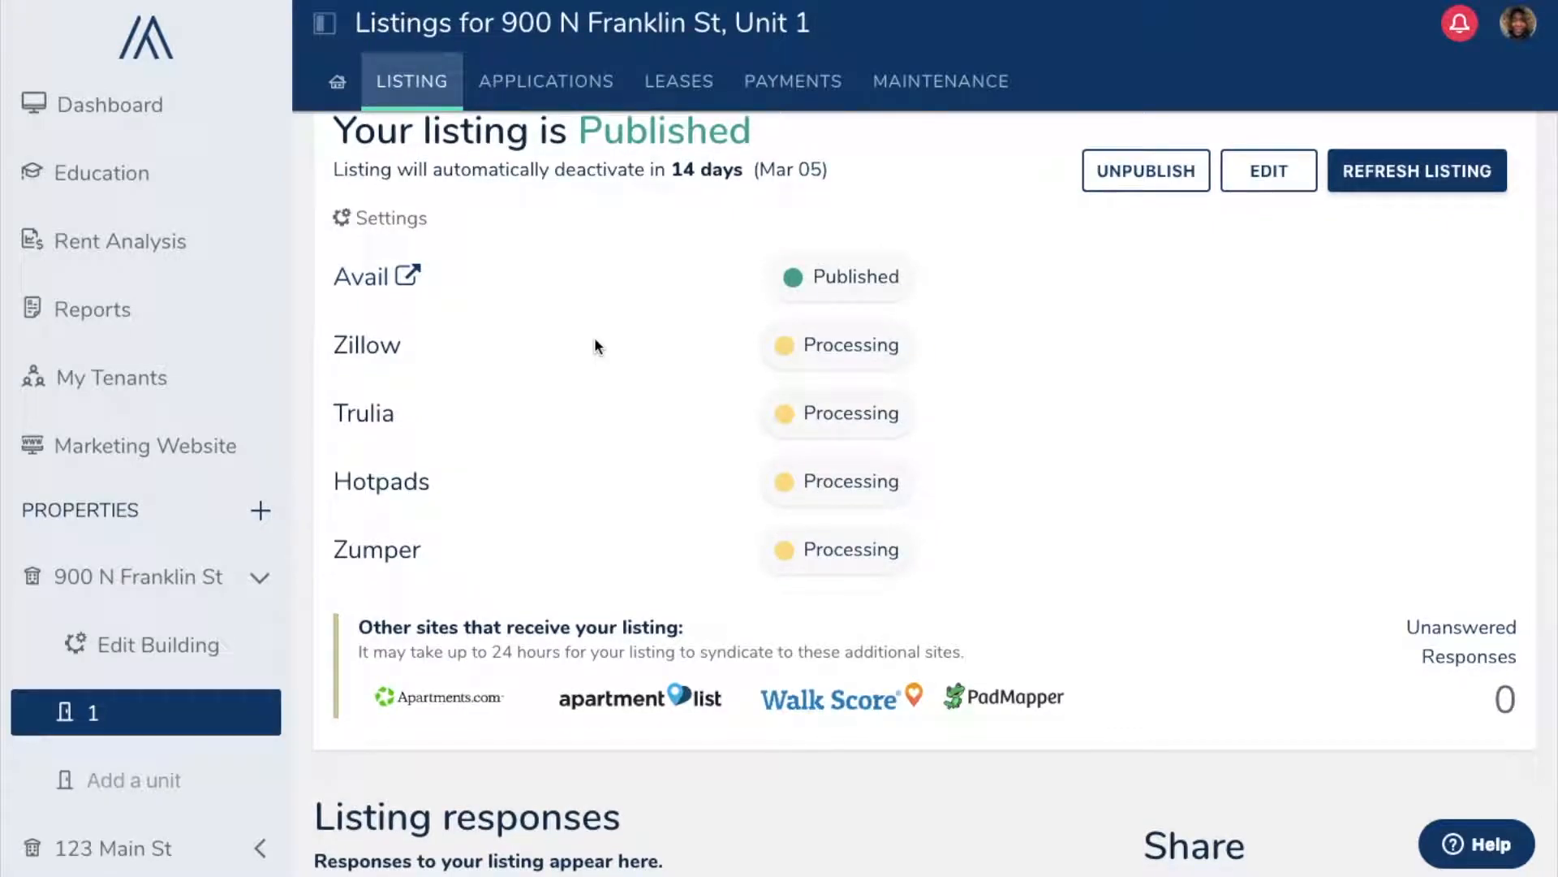
{"action": "scroll", "coordinate": [594, 337], "scroll_direction": "up", "scroll_amount": 1}
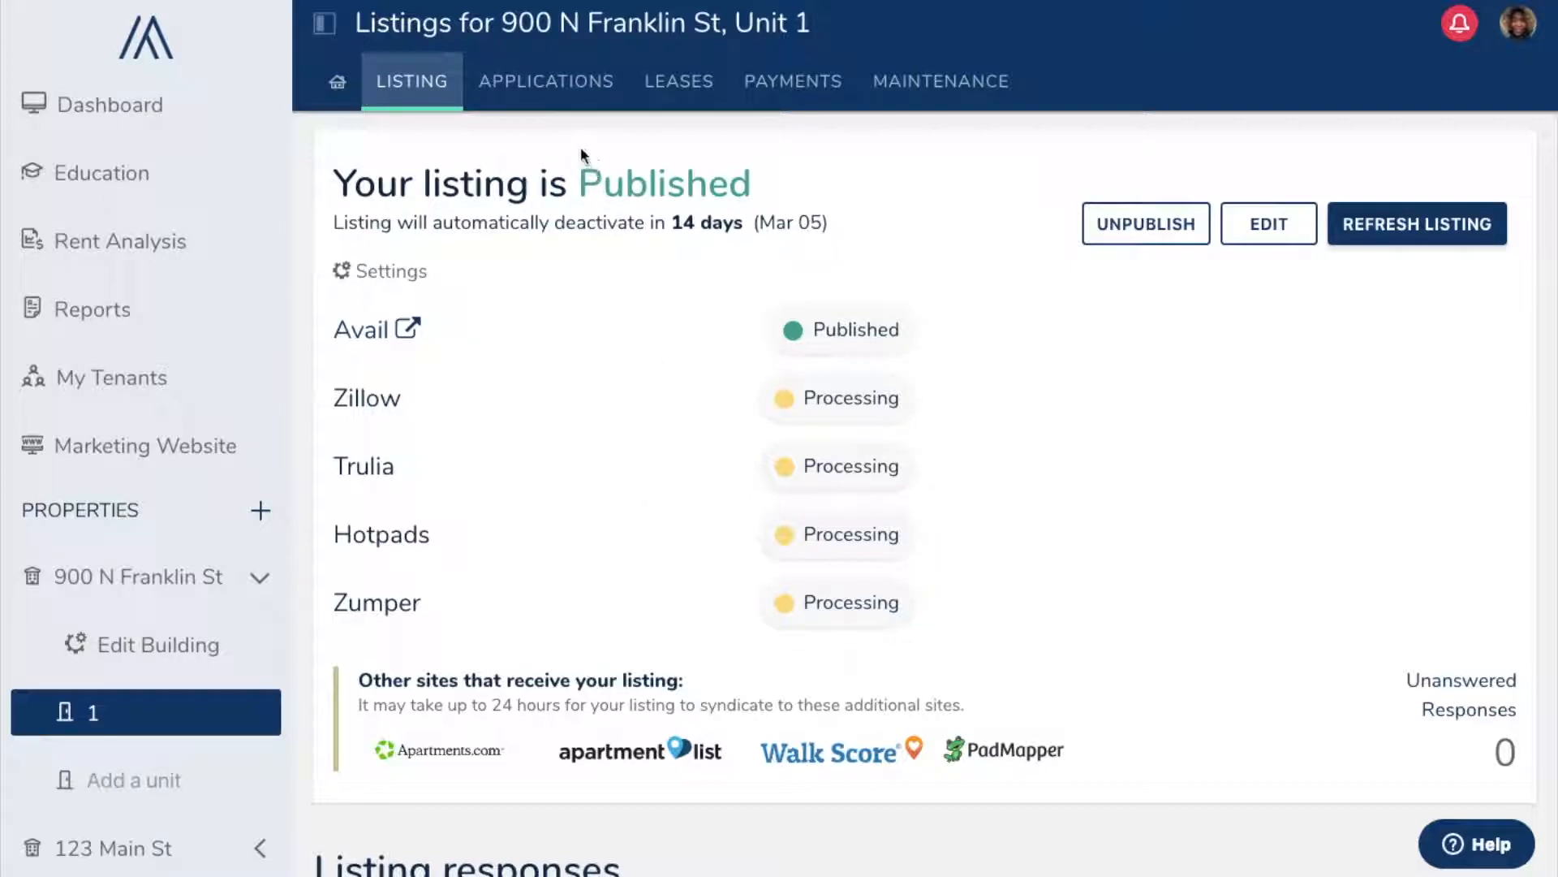
Step: Open Unit 1's applications and preview the Renter Profile, Credit Report and Full Bundle packages
{"action": "left_click", "coordinate": [551, 104]}
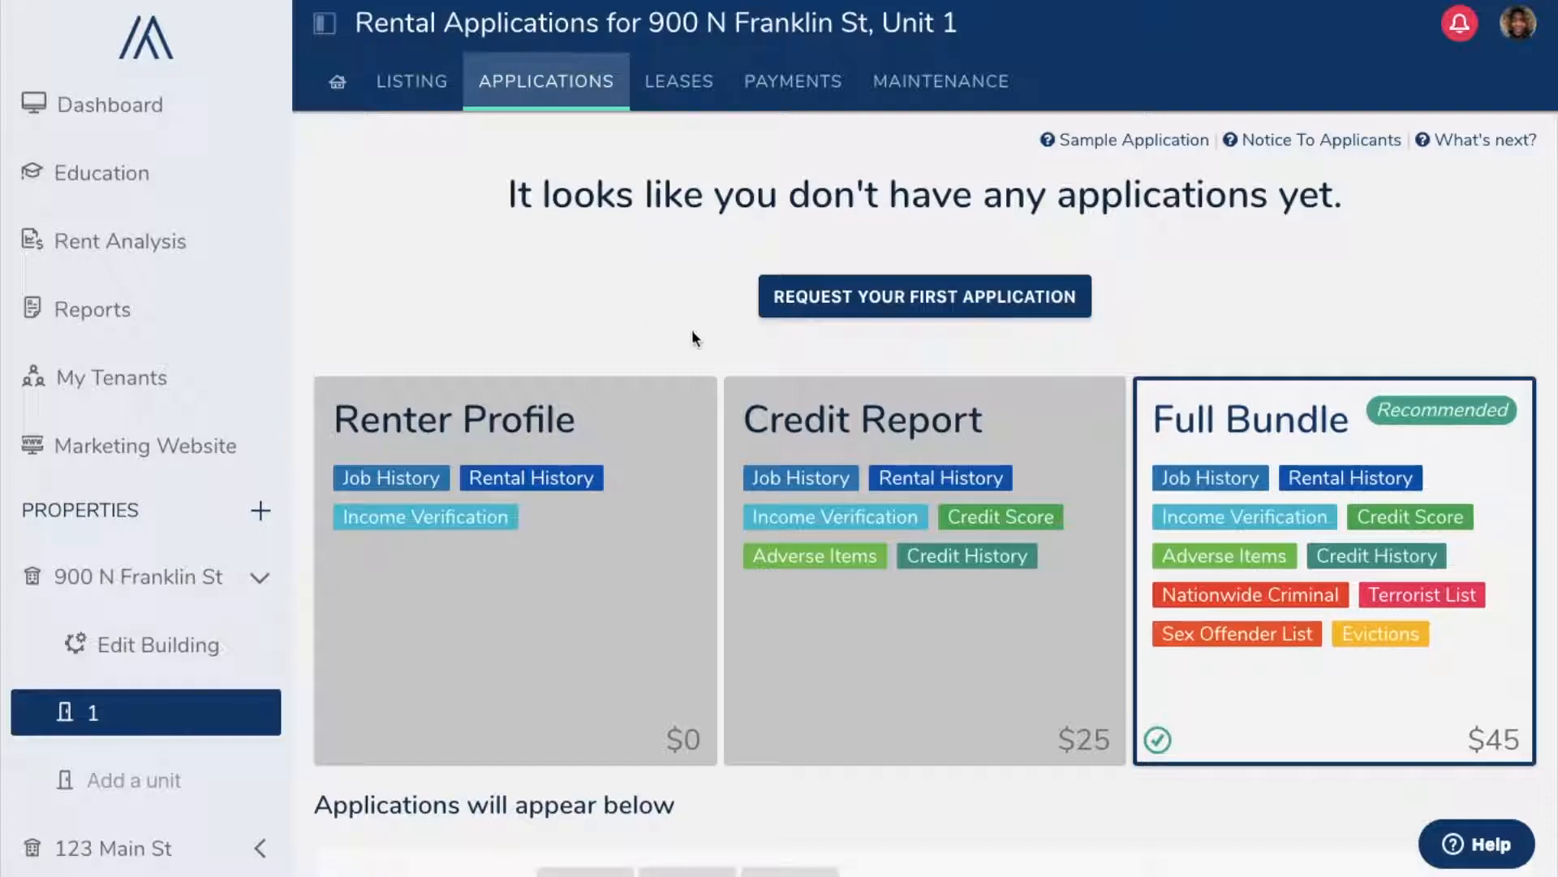
{"action": "left_click", "coordinate": [629, 445]}
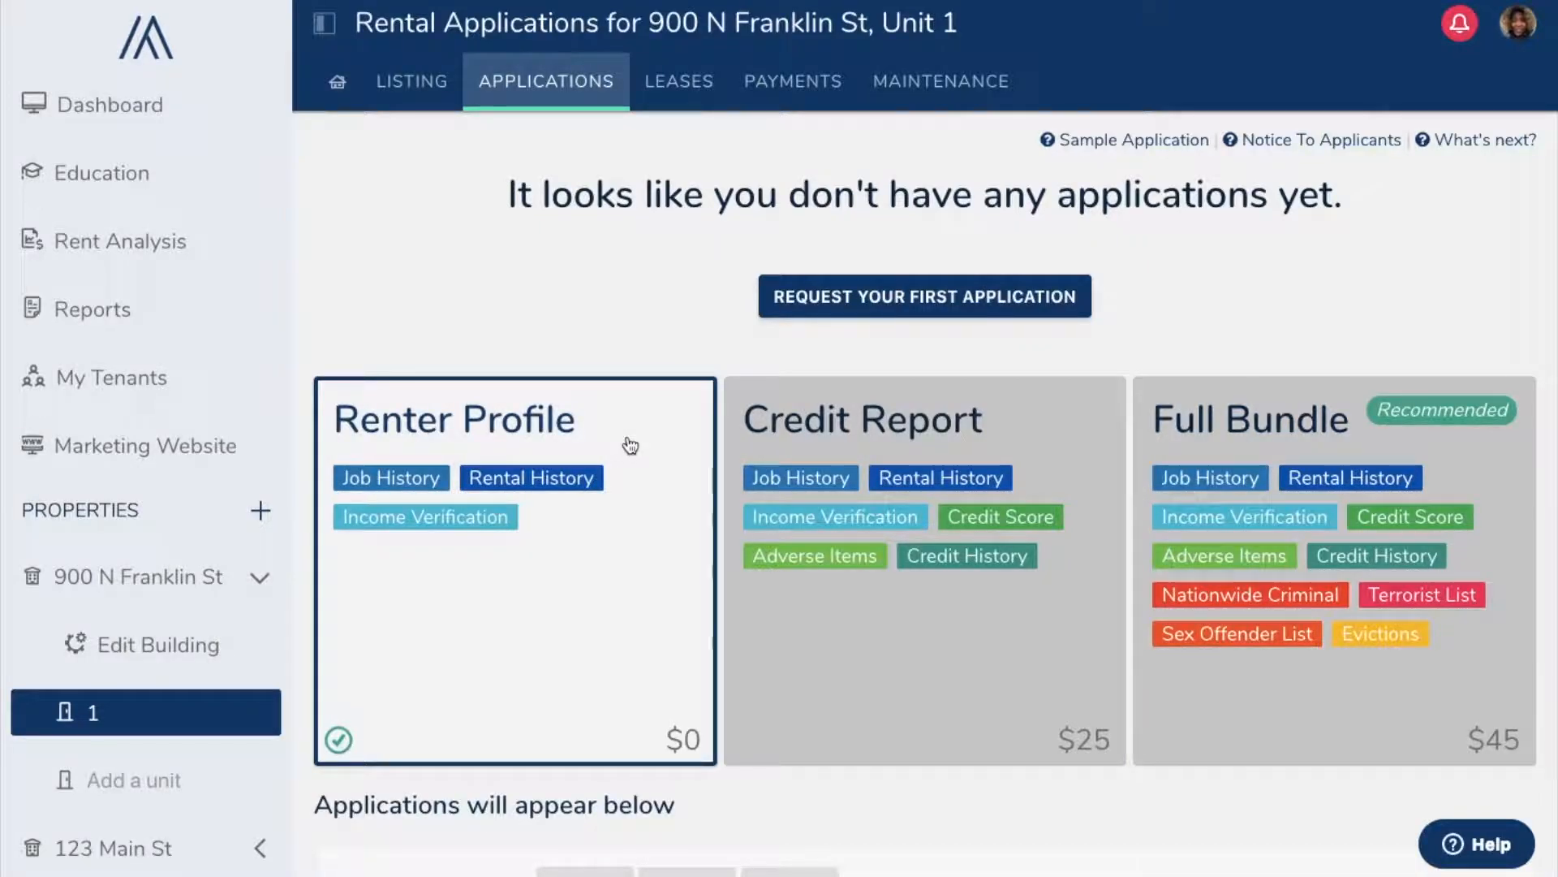
{"action": "left_click", "coordinate": [939, 438]}
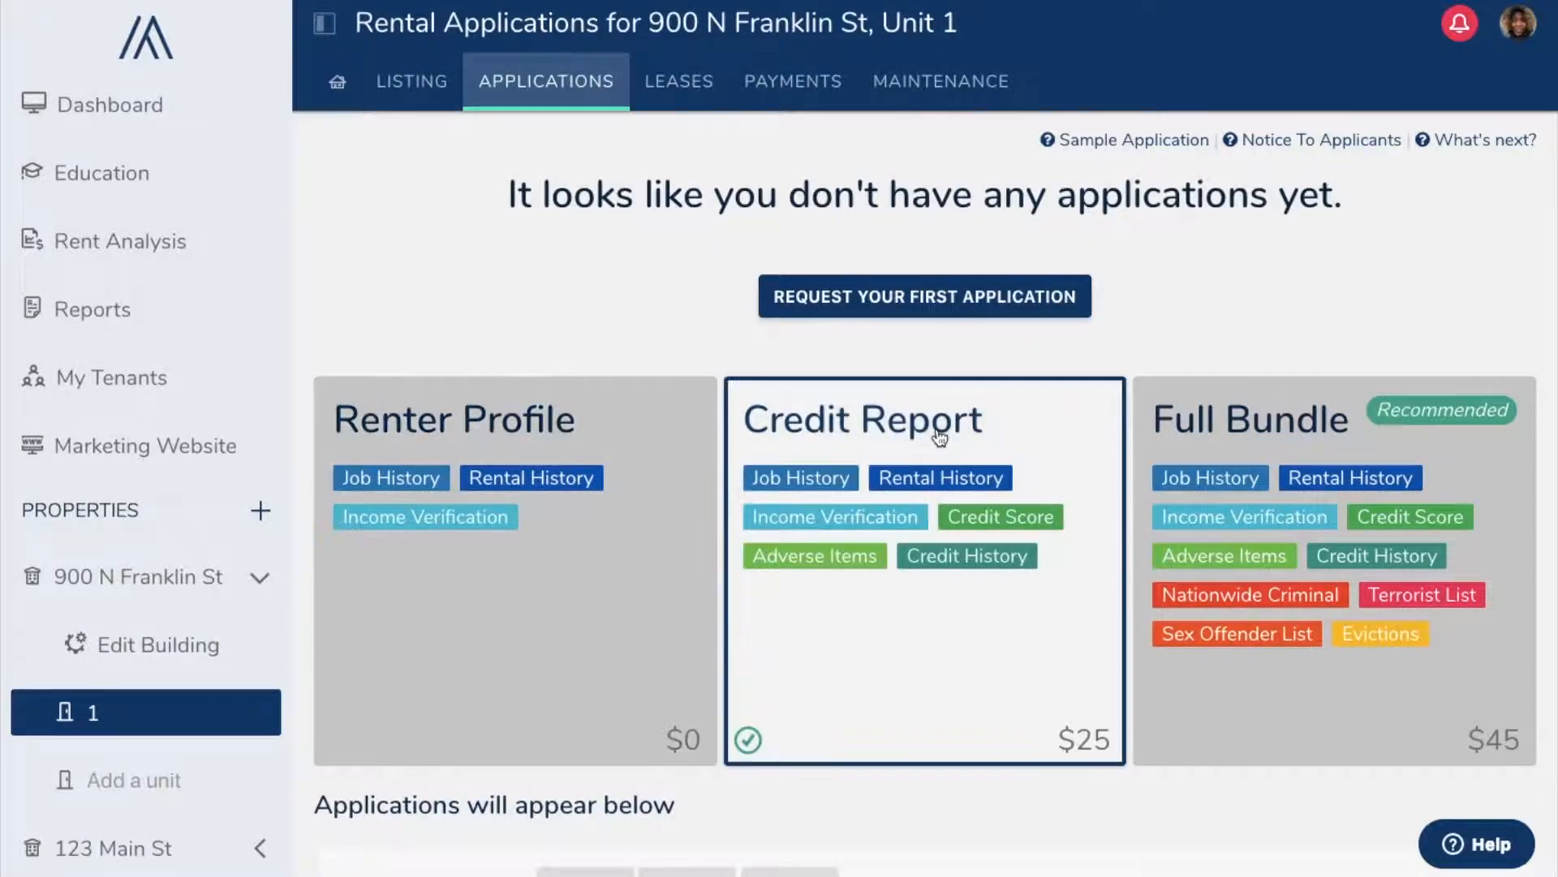
{"action": "left_click", "coordinate": [1331, 466]}
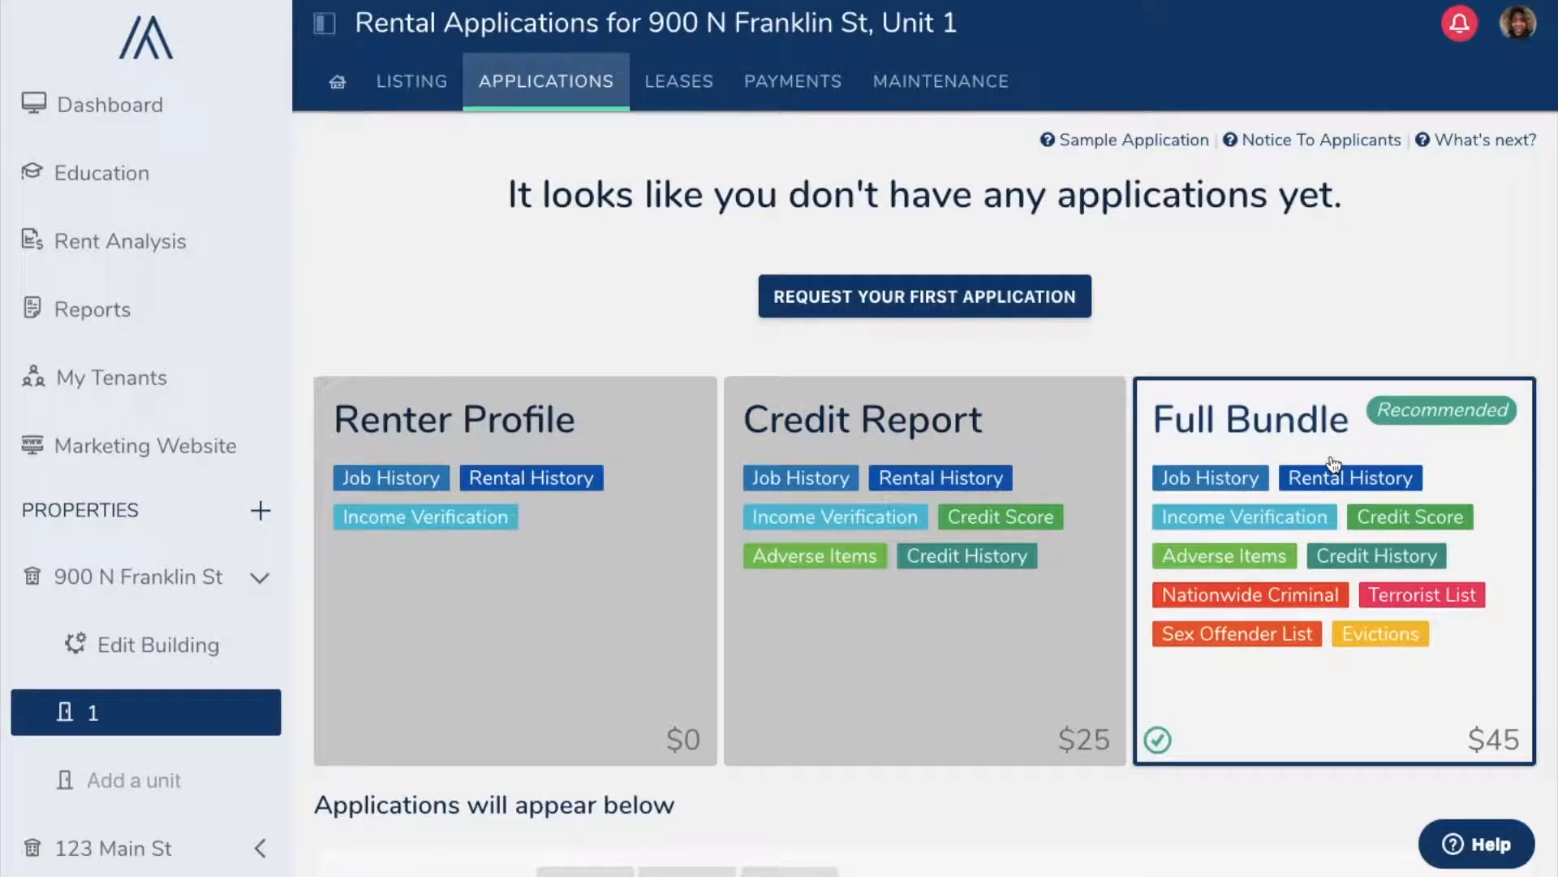
{"action": "left_click", "coordinate": [585, 540]}
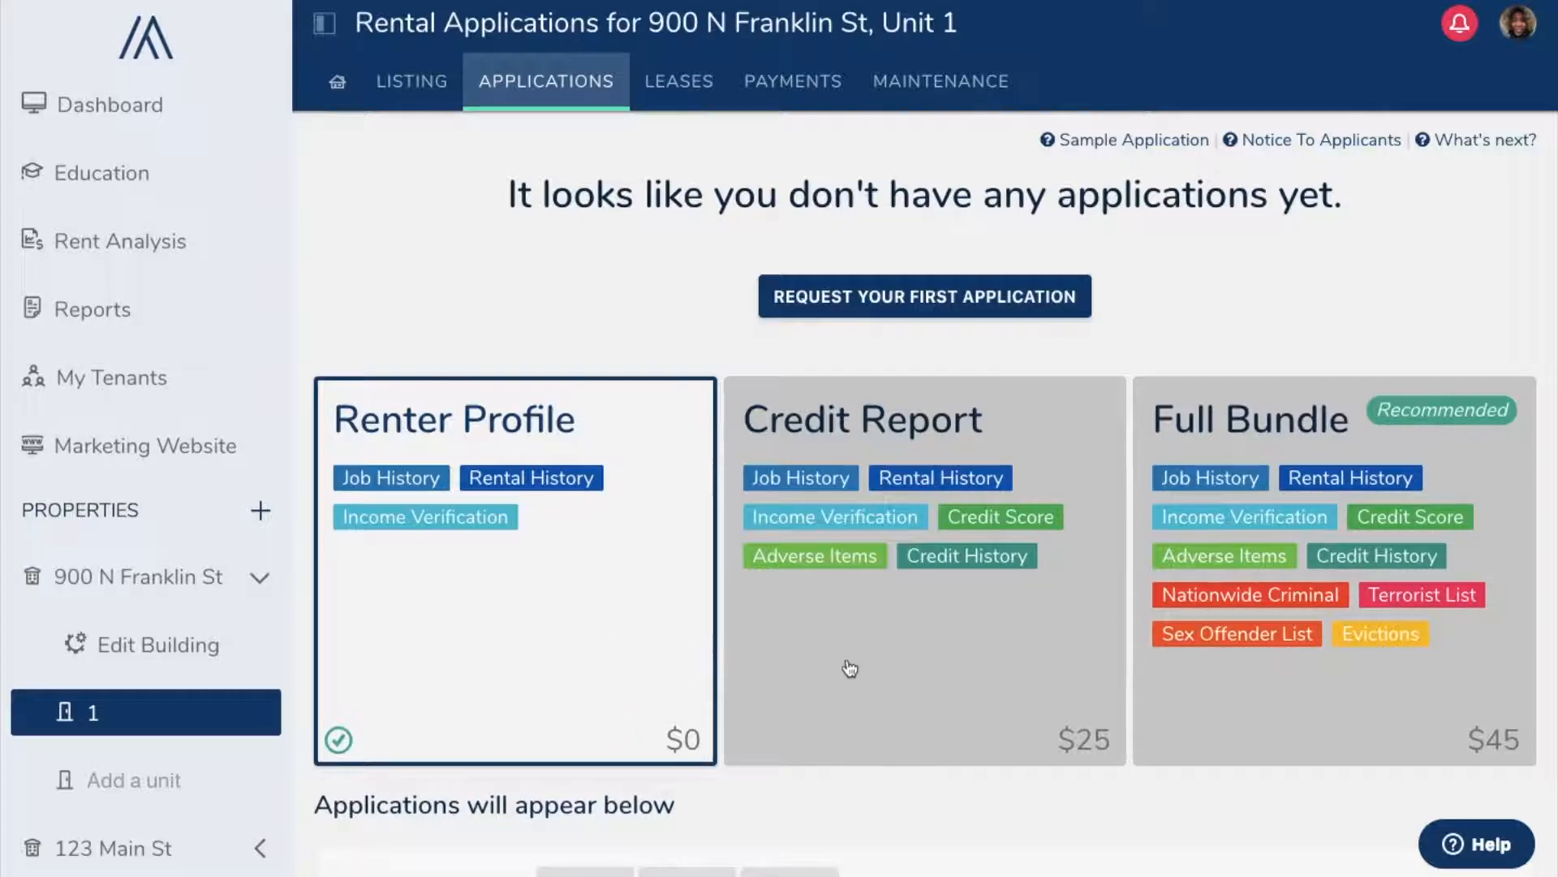
Step: Select the $45 Full Bundle screening package for Unit 1's applications
{"action": "left_click", "coordinate": [953, 662]}
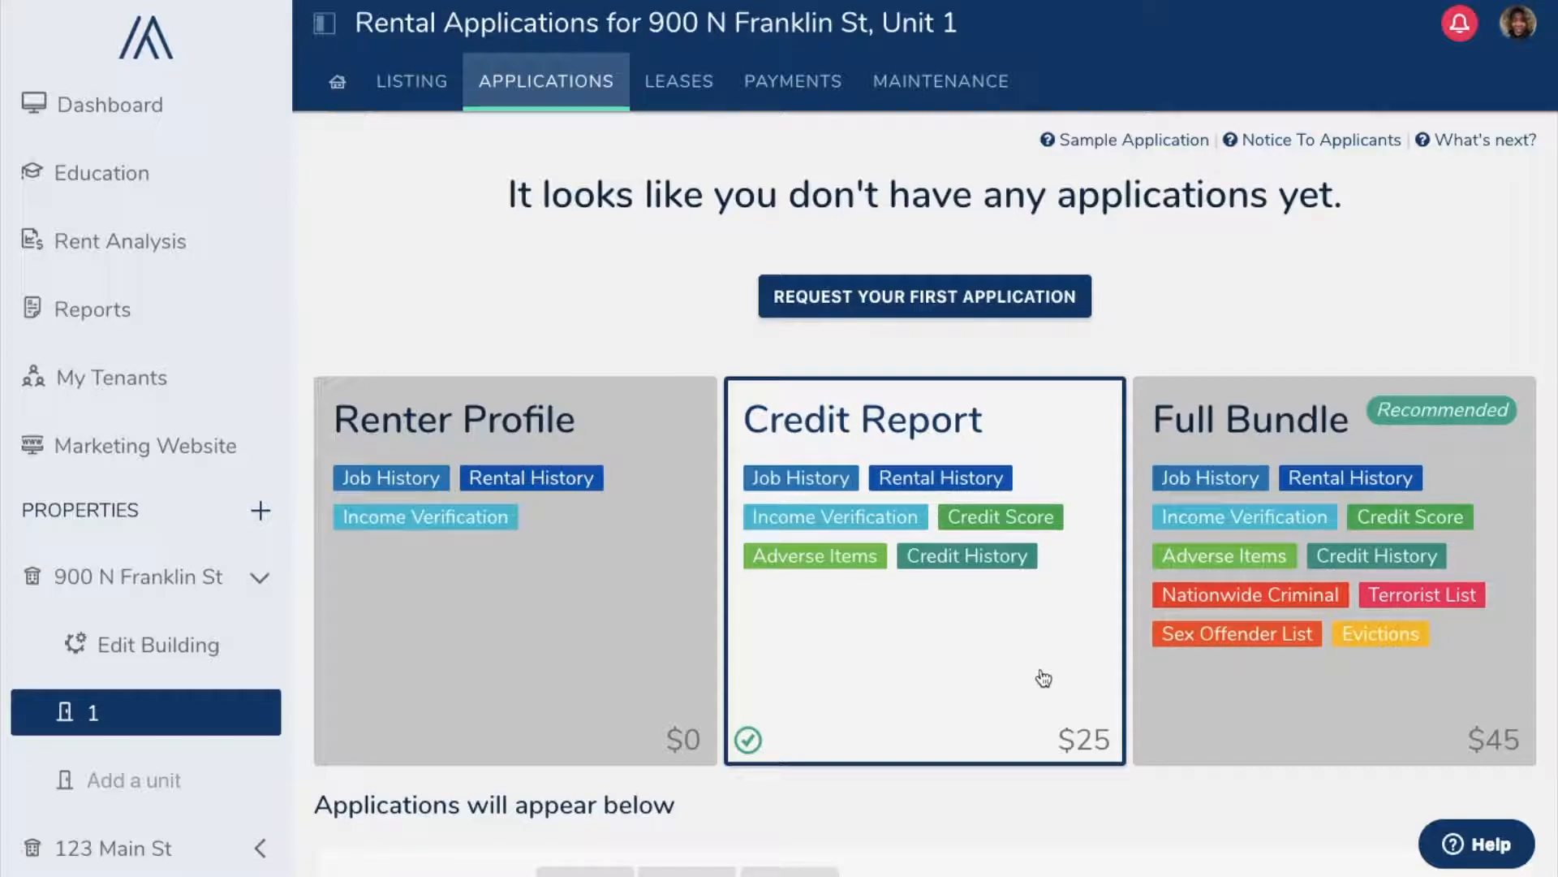
{"action": "left_click", "coordinate": [1328, 674]}
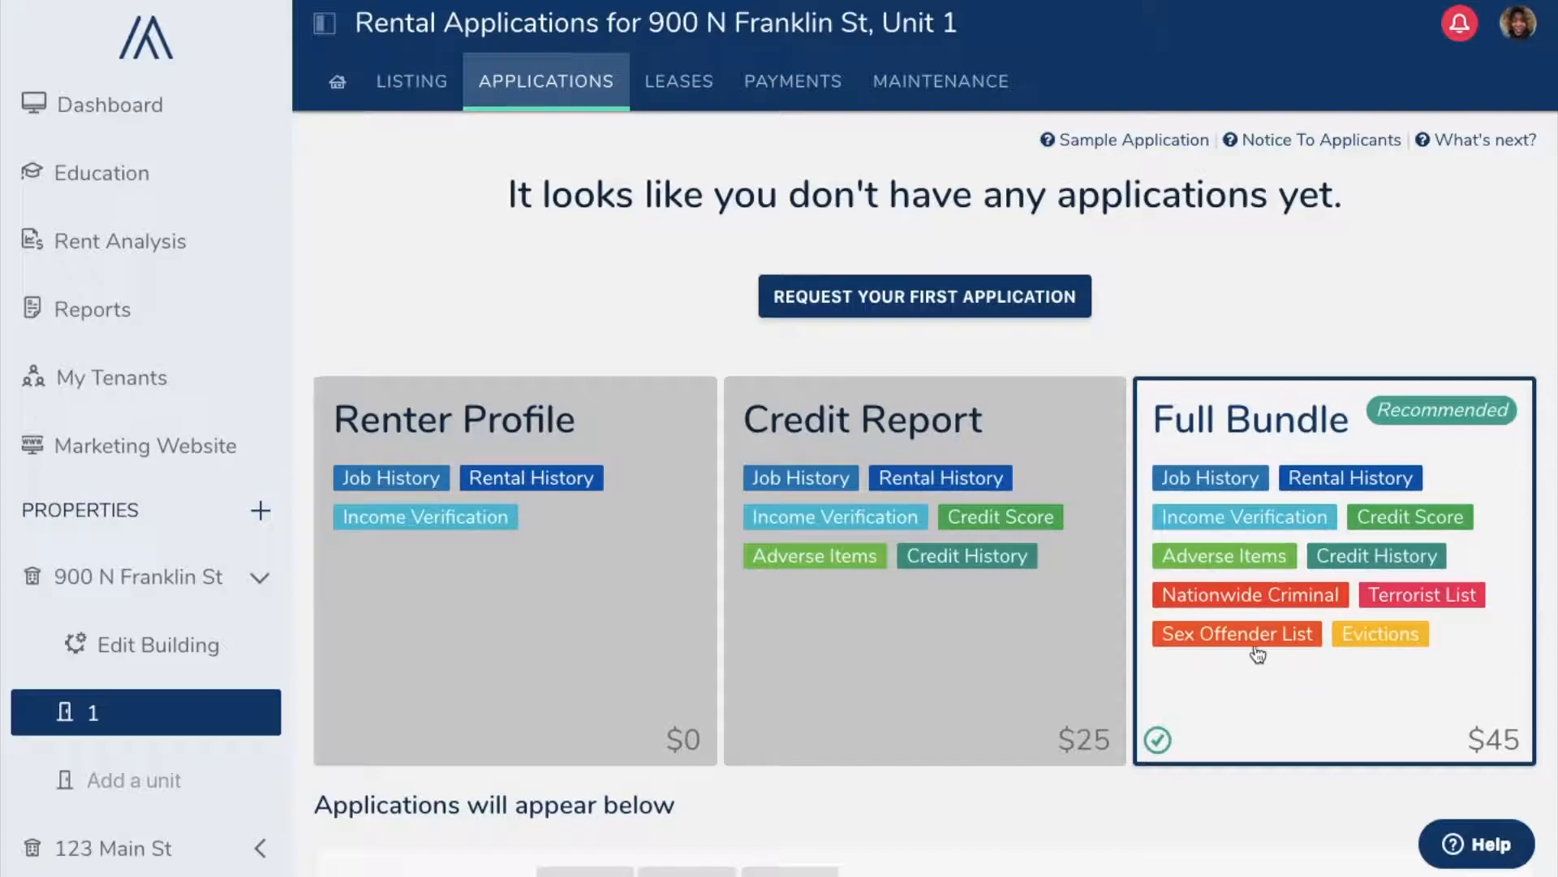
Step: Start a new application request and choose the Full Bundle reports at $45 per applicant
{"action": "left_click", "coordinate": [891, 298]}
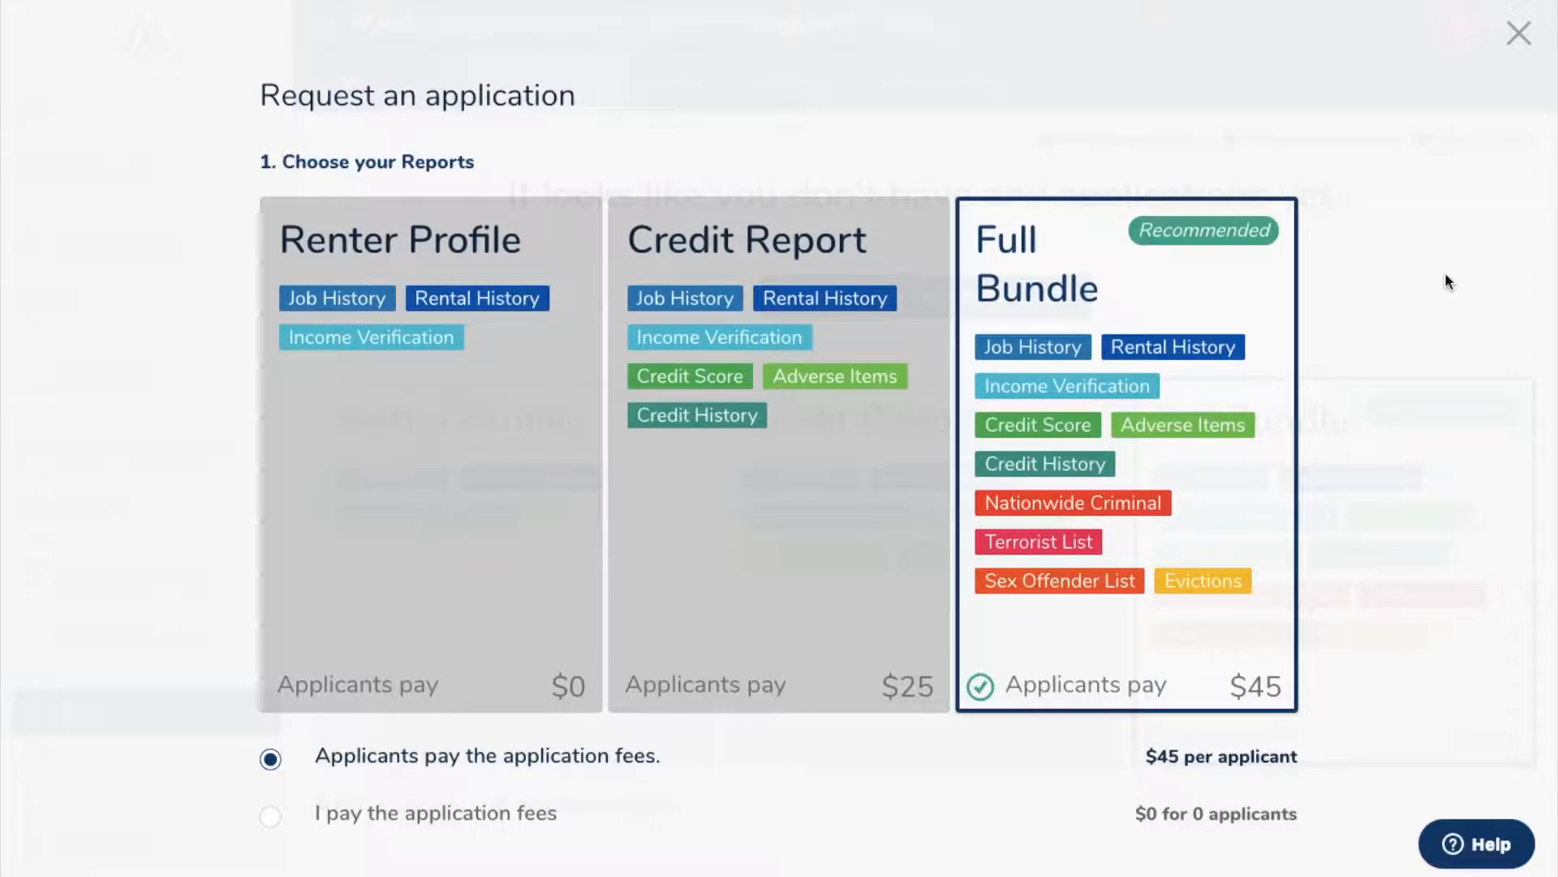
{"action": "left_click", "coordinate": [524, 389]}
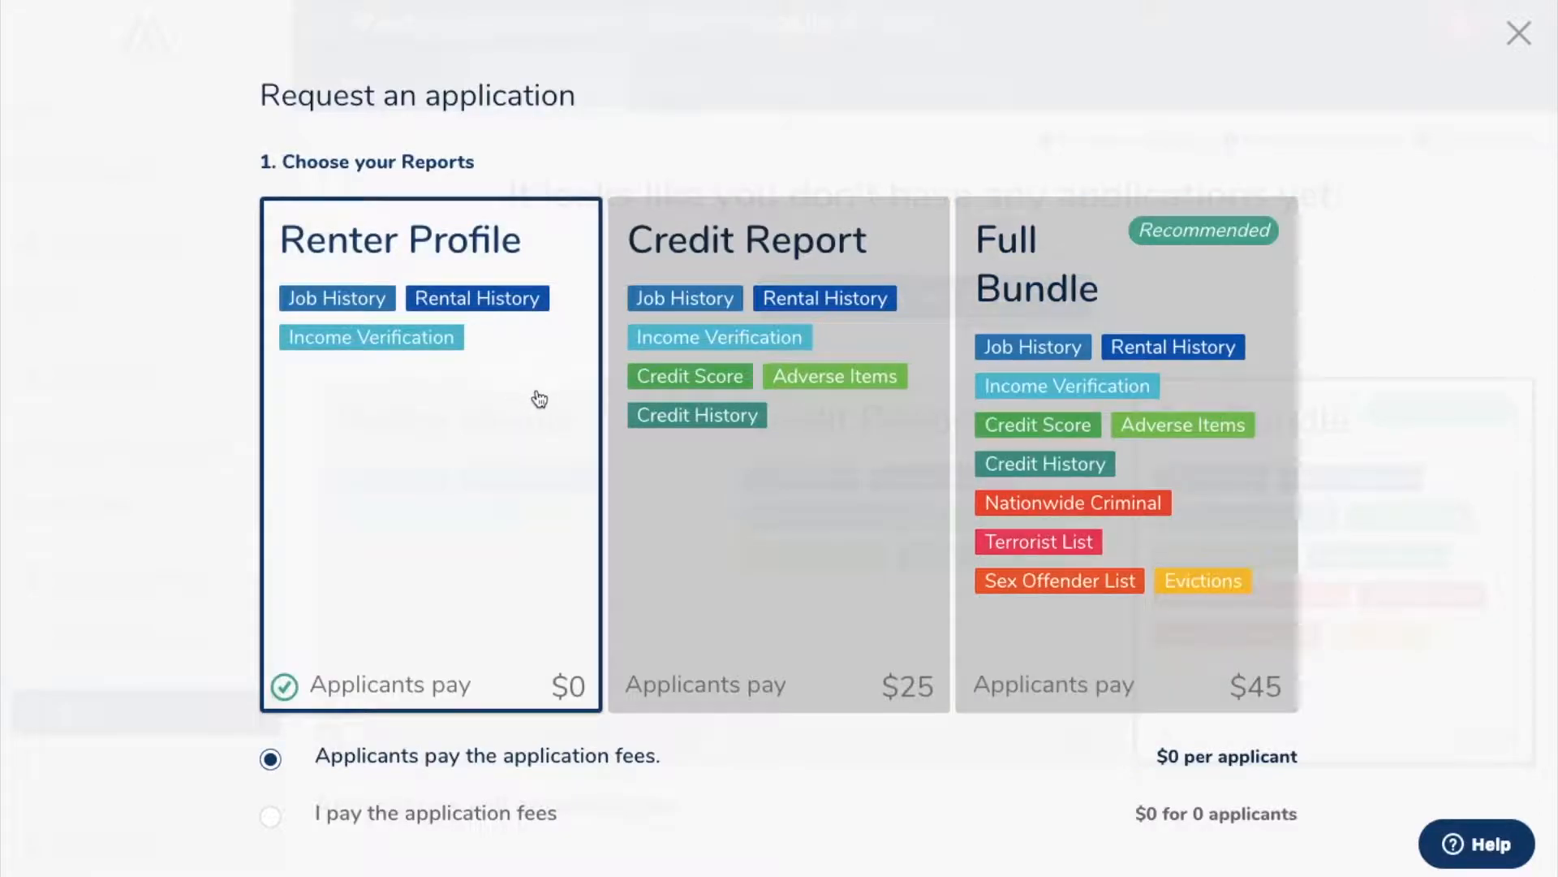
{"action": "left_click", "coordinate": [758, 471]}
{"action": "left_click", "coordinate": [1070, 480]}
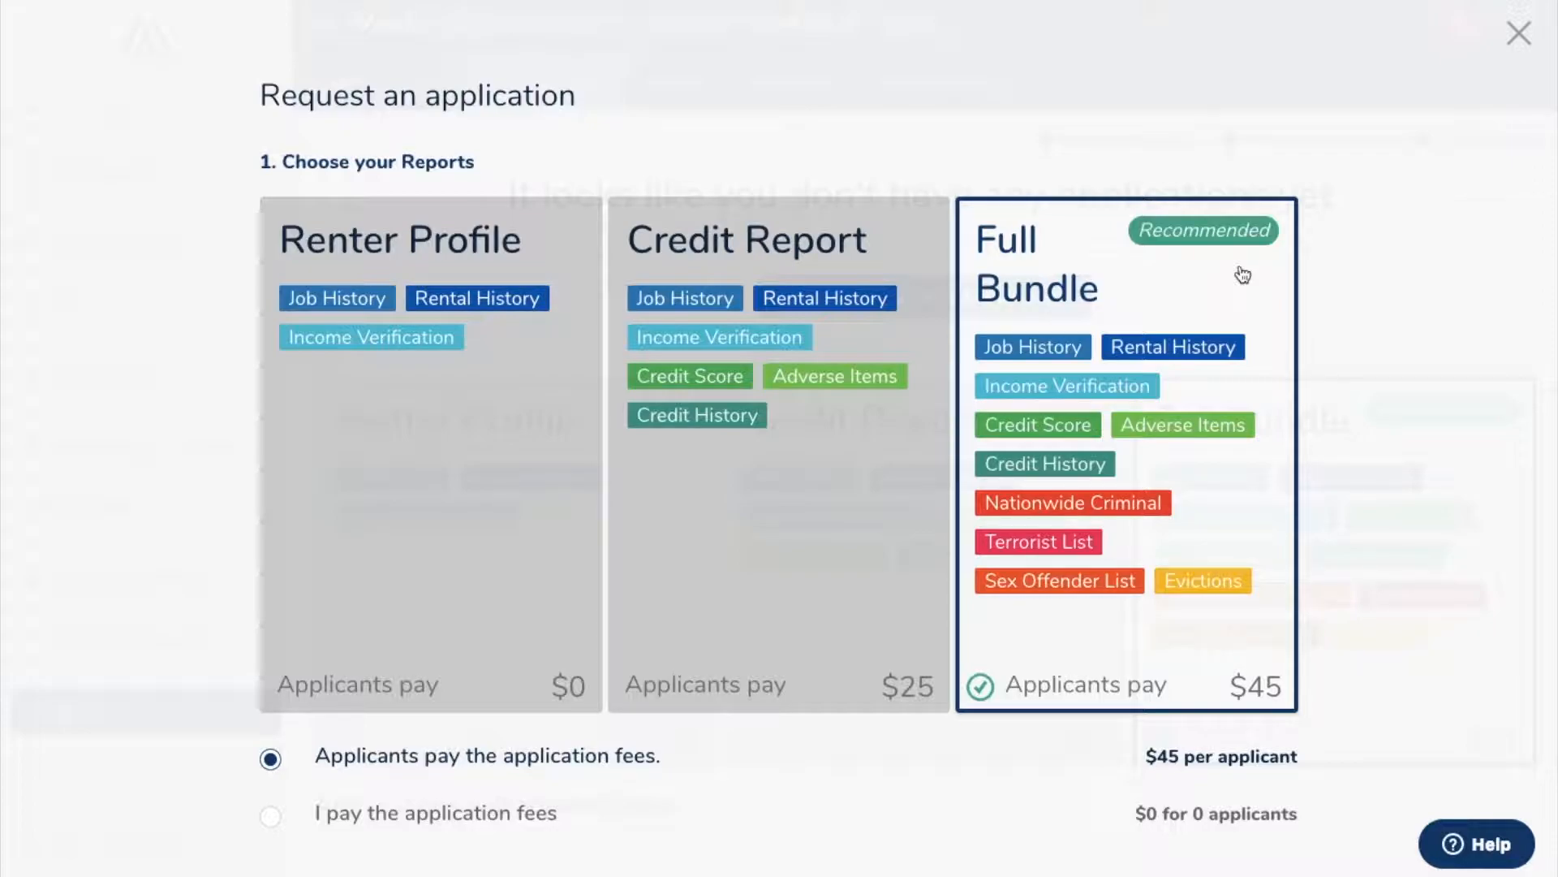
{"action": "scroll", "coordinate": [1243, 275], "scroll_direction": "down", "scroll_amount": 2}
{"action": "scroll", "coordinate": [1243, 275], "scroll_direction": "down", "scroll_amount": 1}
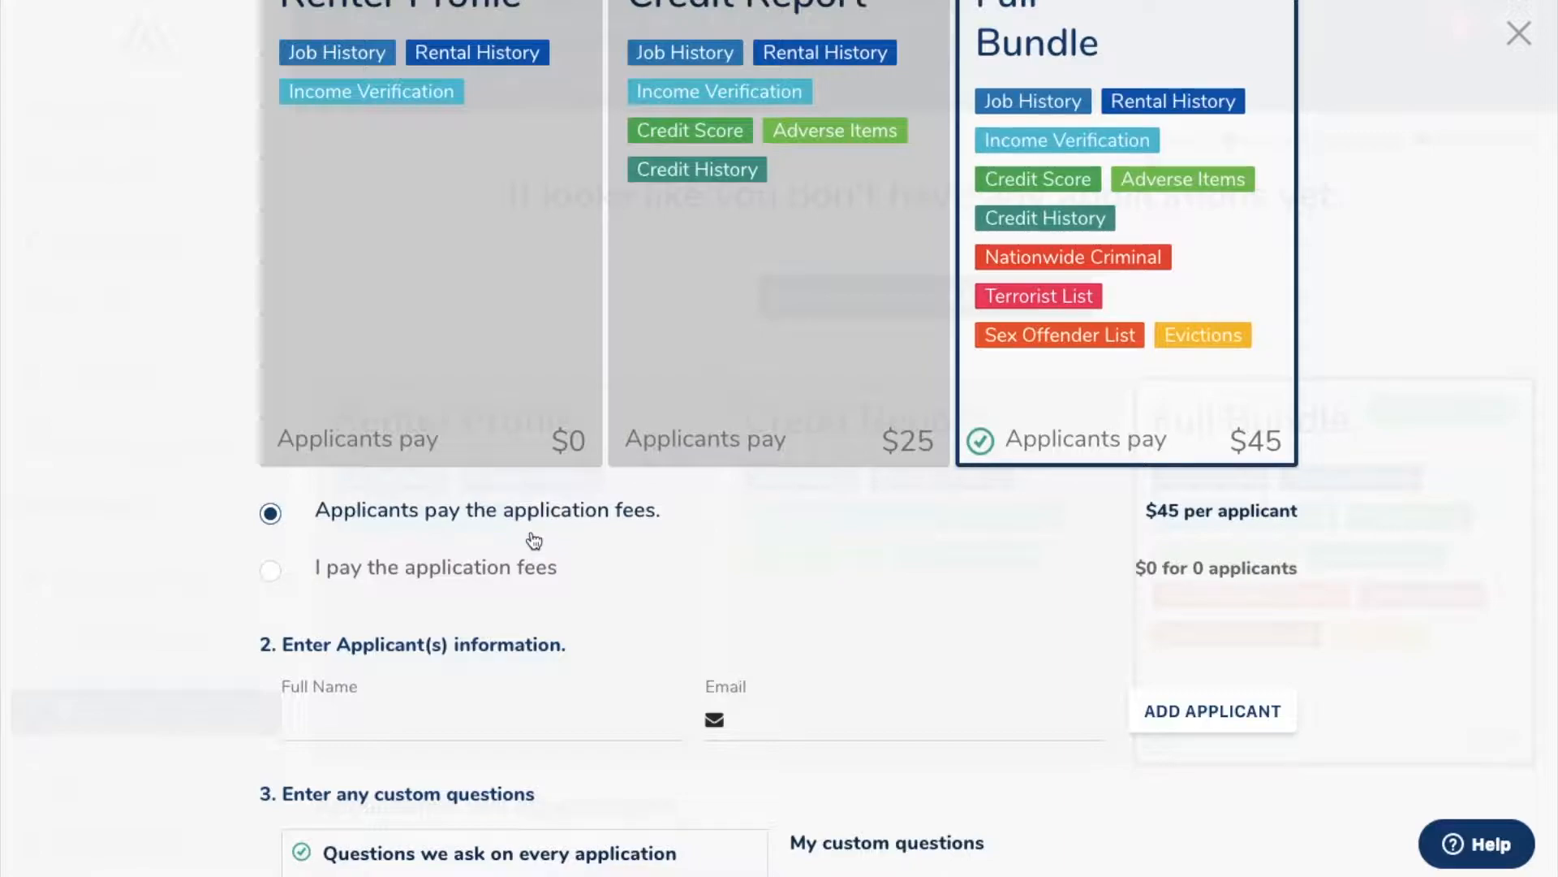
Step: Switch the fees to landlord-paid and add the applicant's full name and e-mail to the request
{"action": "left_click", "coordinate": [338, 568]}
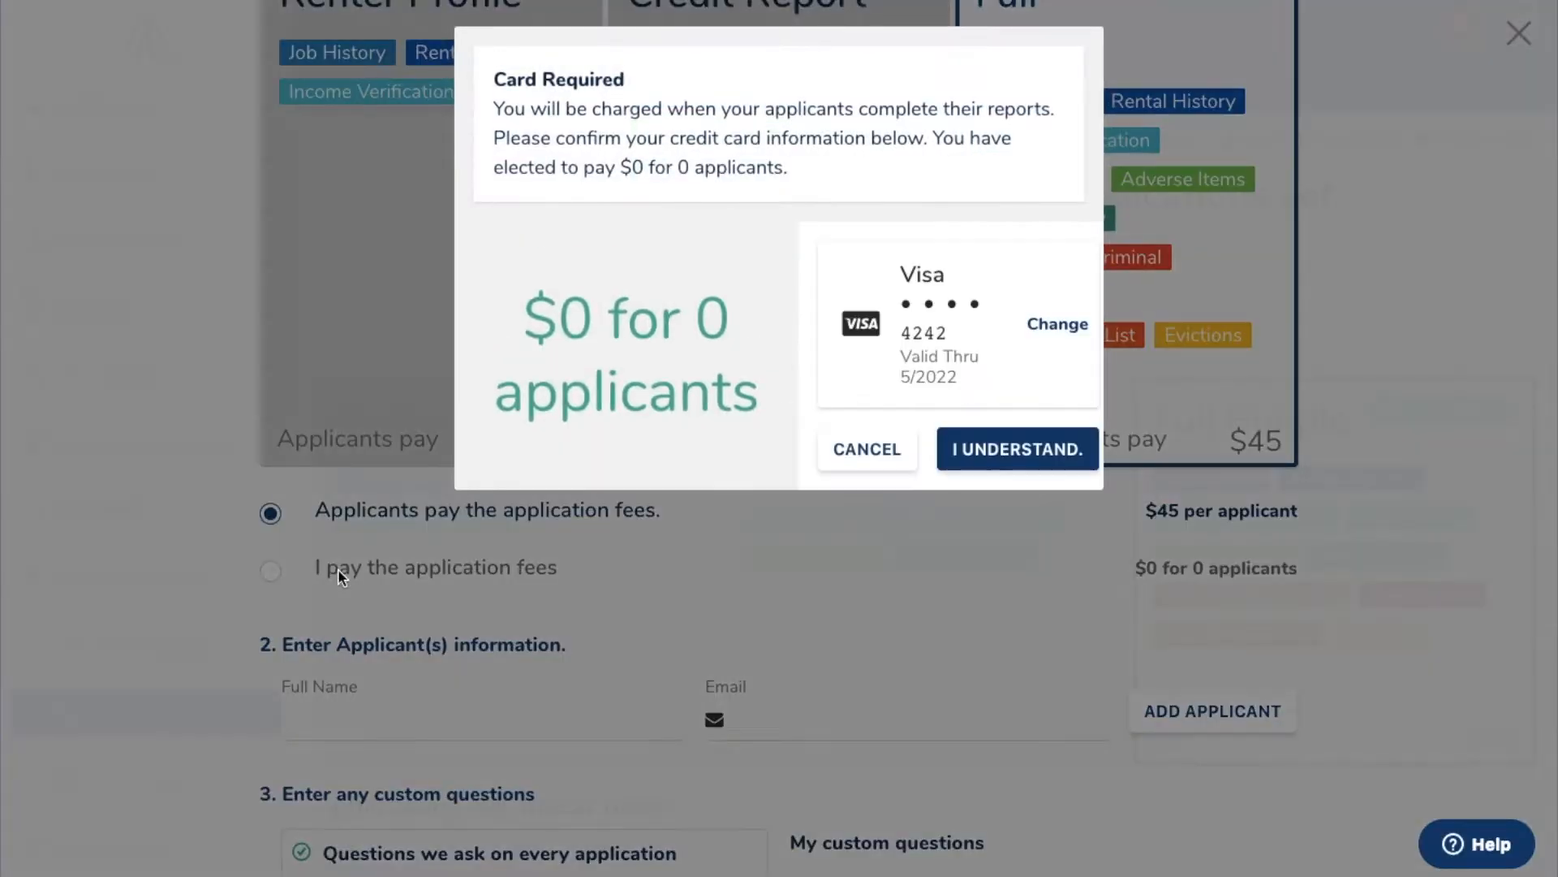
{"action": "left_click", "coordinate": [1055, 453]}
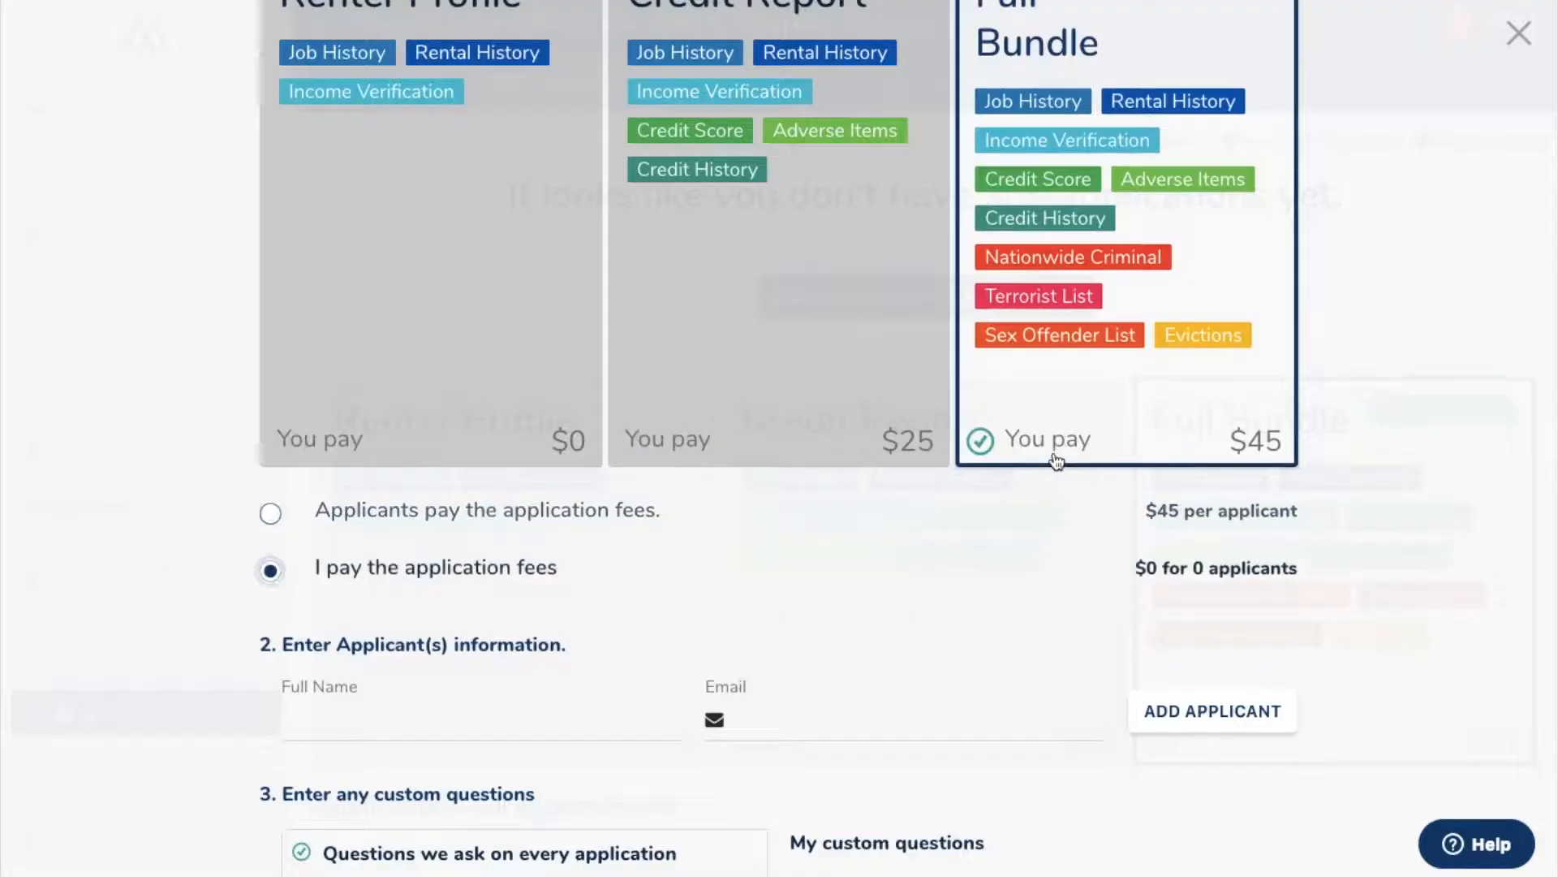
{"action": "left_click", "coordinate": [477, 731]}
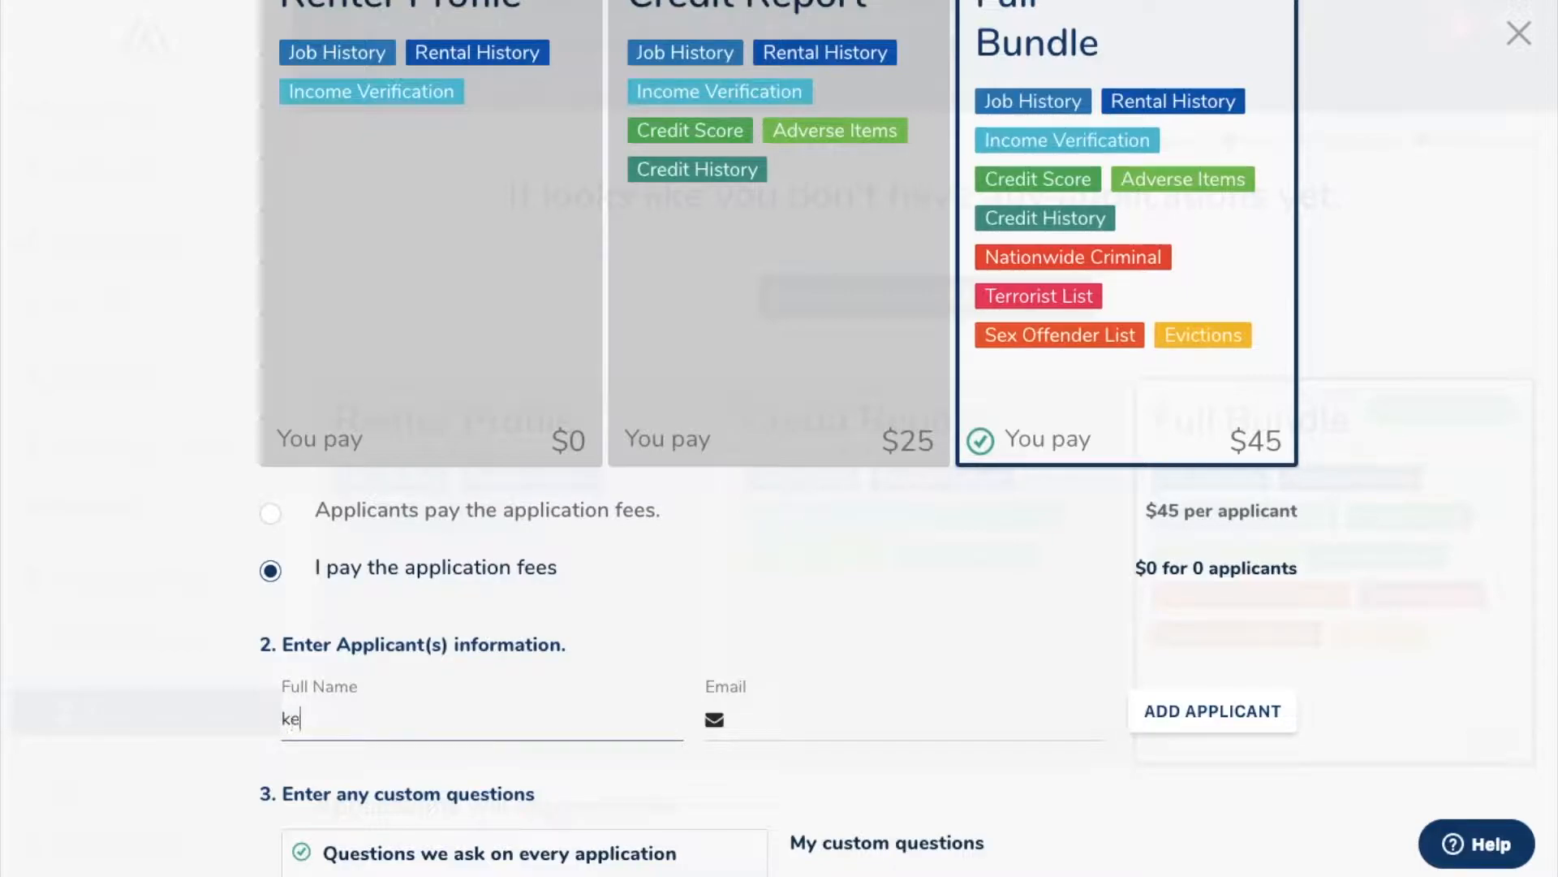
{"action": "left_click", "coordinate": [800, 728]}
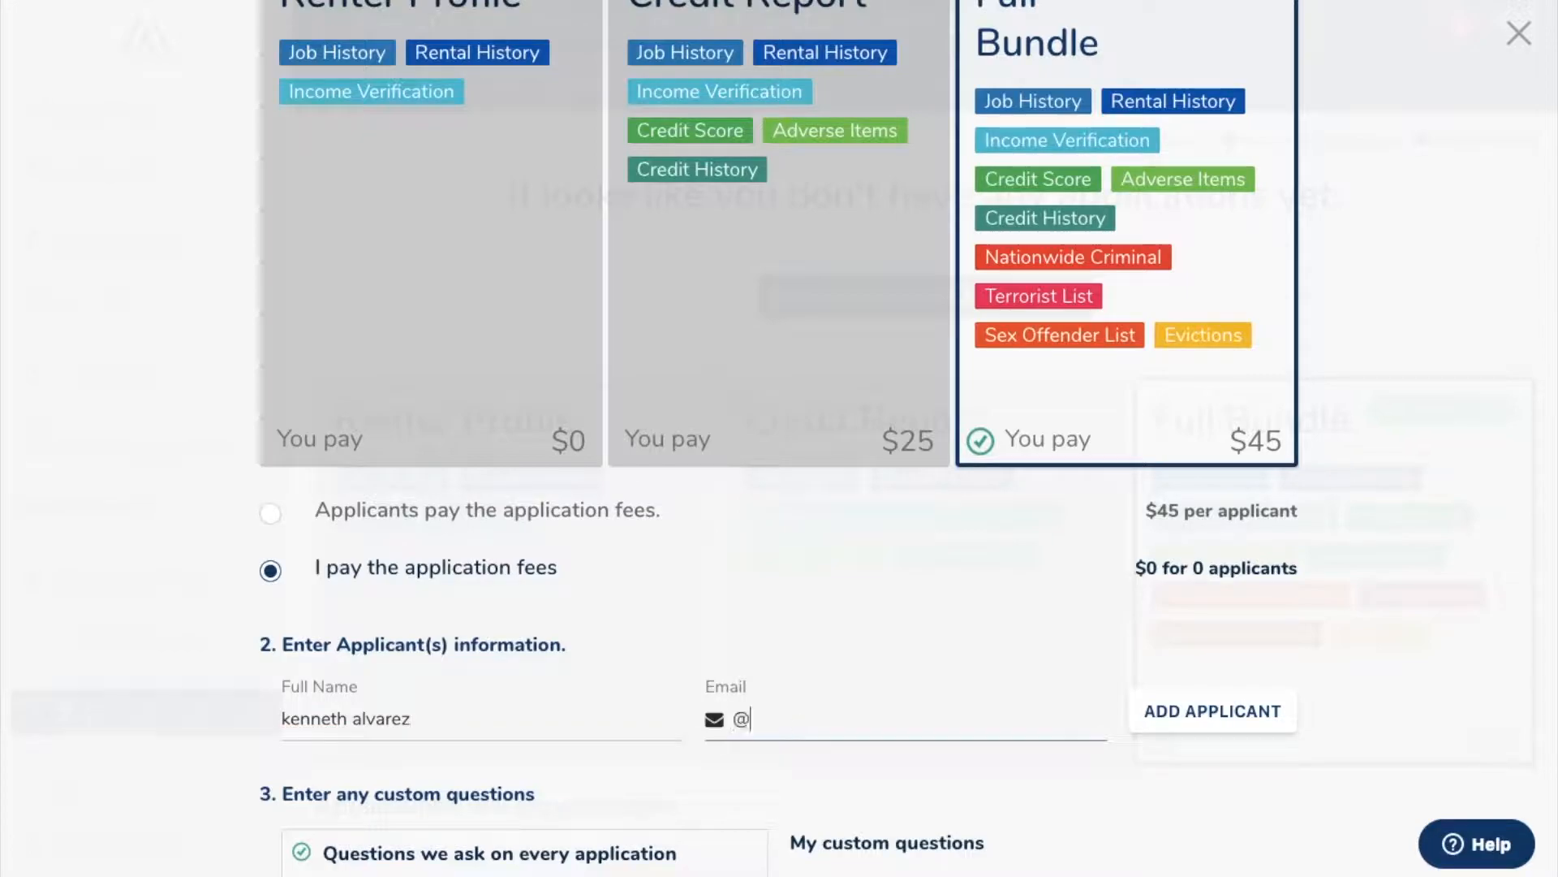
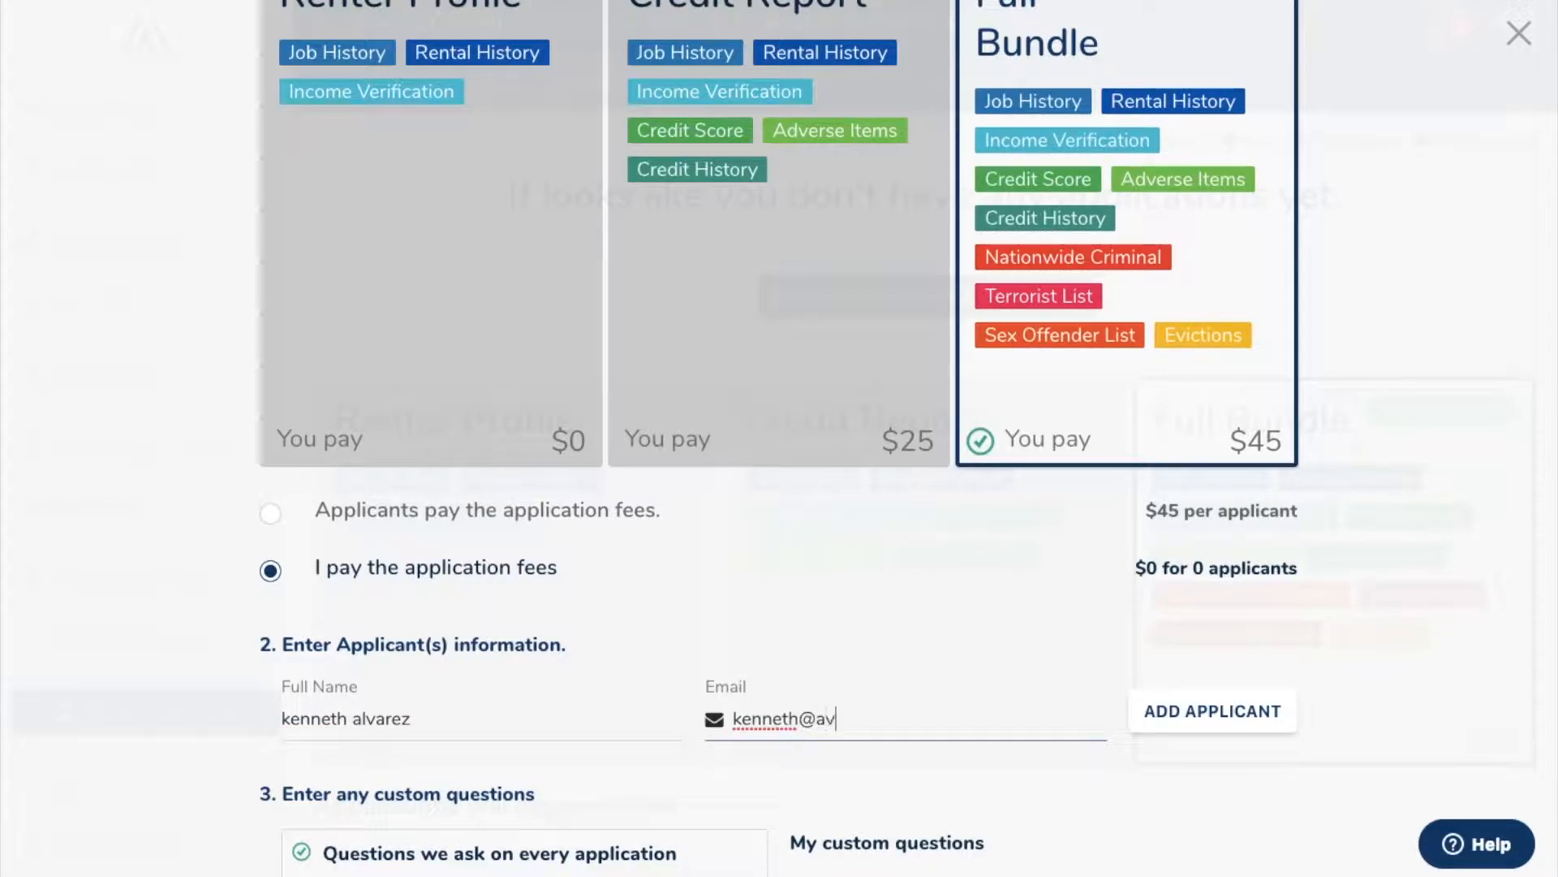
{"action": "left_click", "coordinate": [1172, 712]}
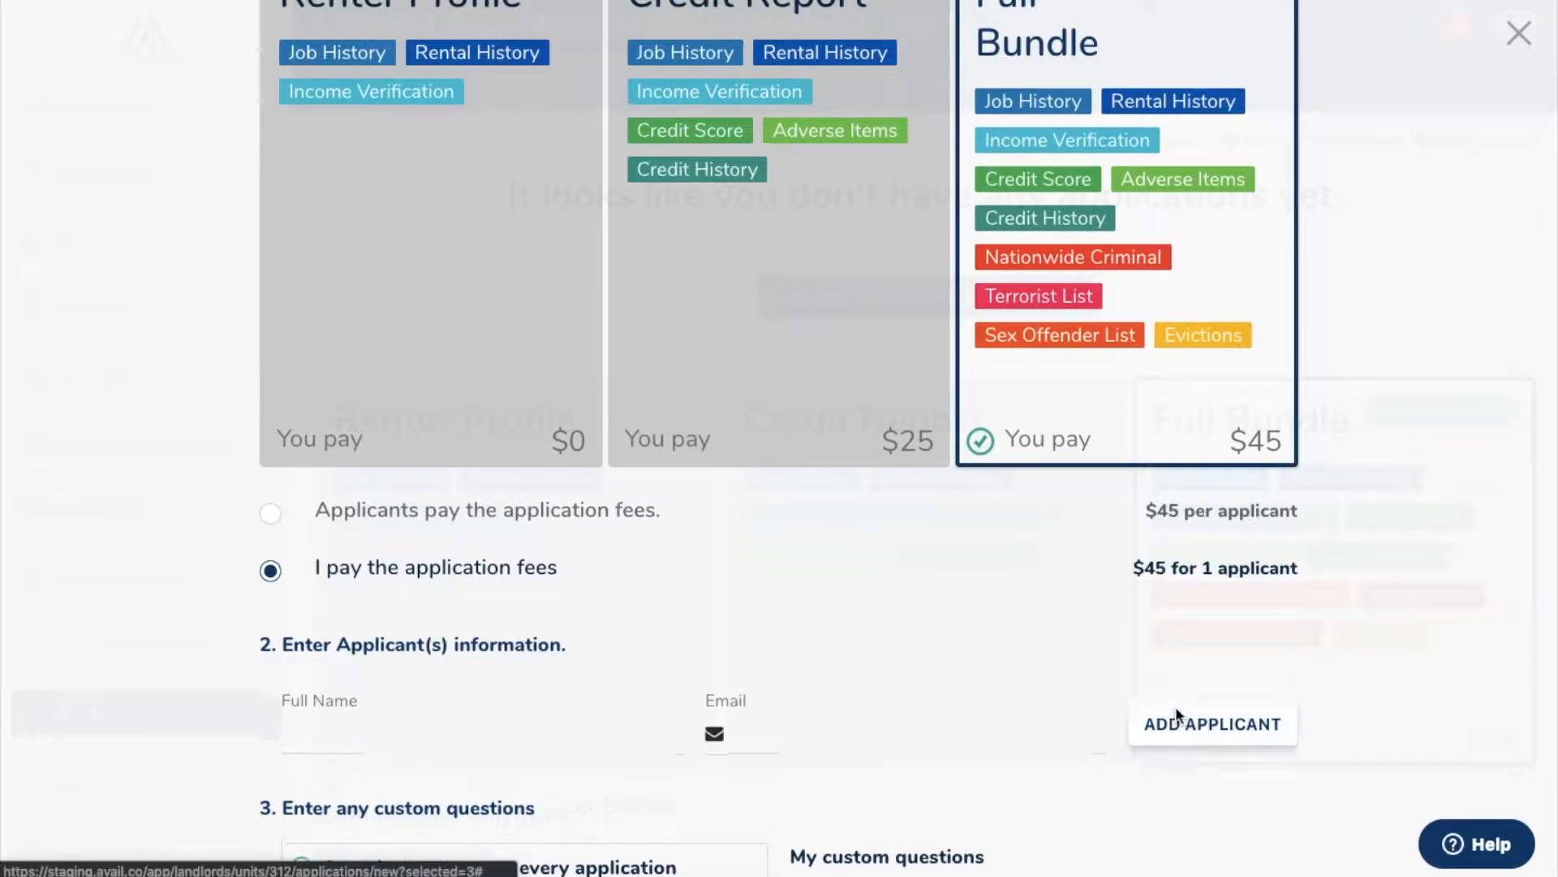
Step: Add custom questions 'Will you need parking accommodatinons?' and 'What kind of pets do you have?'
{"action": "scroll", "coordinate": [1177, 713], "scroll_direction": "down", "scroll_amount": 3}
{"action": "scroll", "coordinate": [1177, 714], "scroll_direction": "down", "scroll_amount": 4}
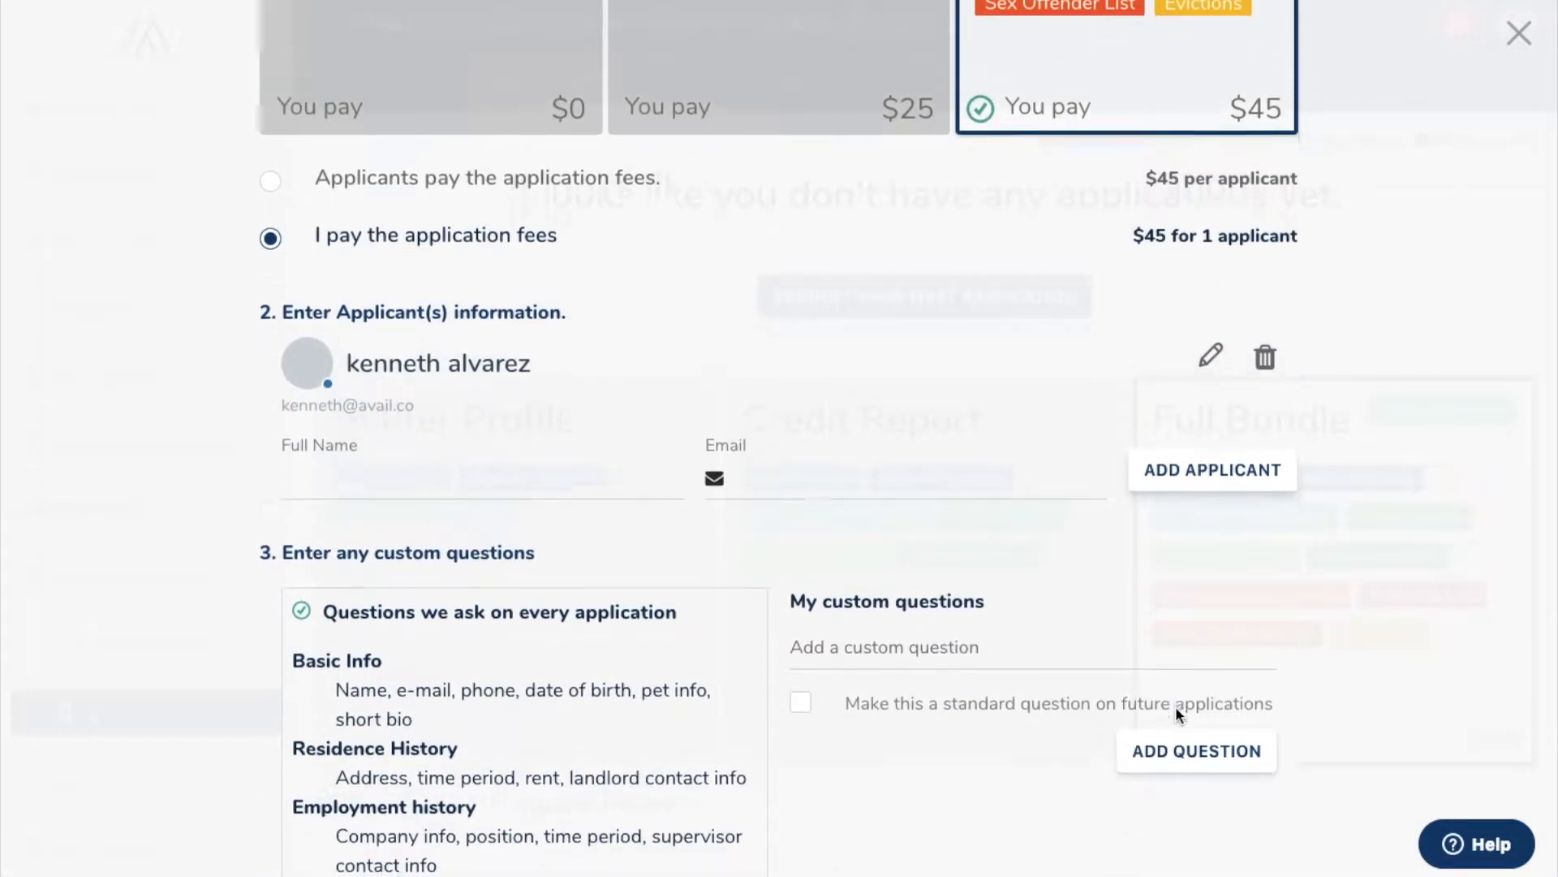
{"action": "scroll", "coordinate": [1179, 716], "scroll_direction": "down", "scroll_amount": 2}
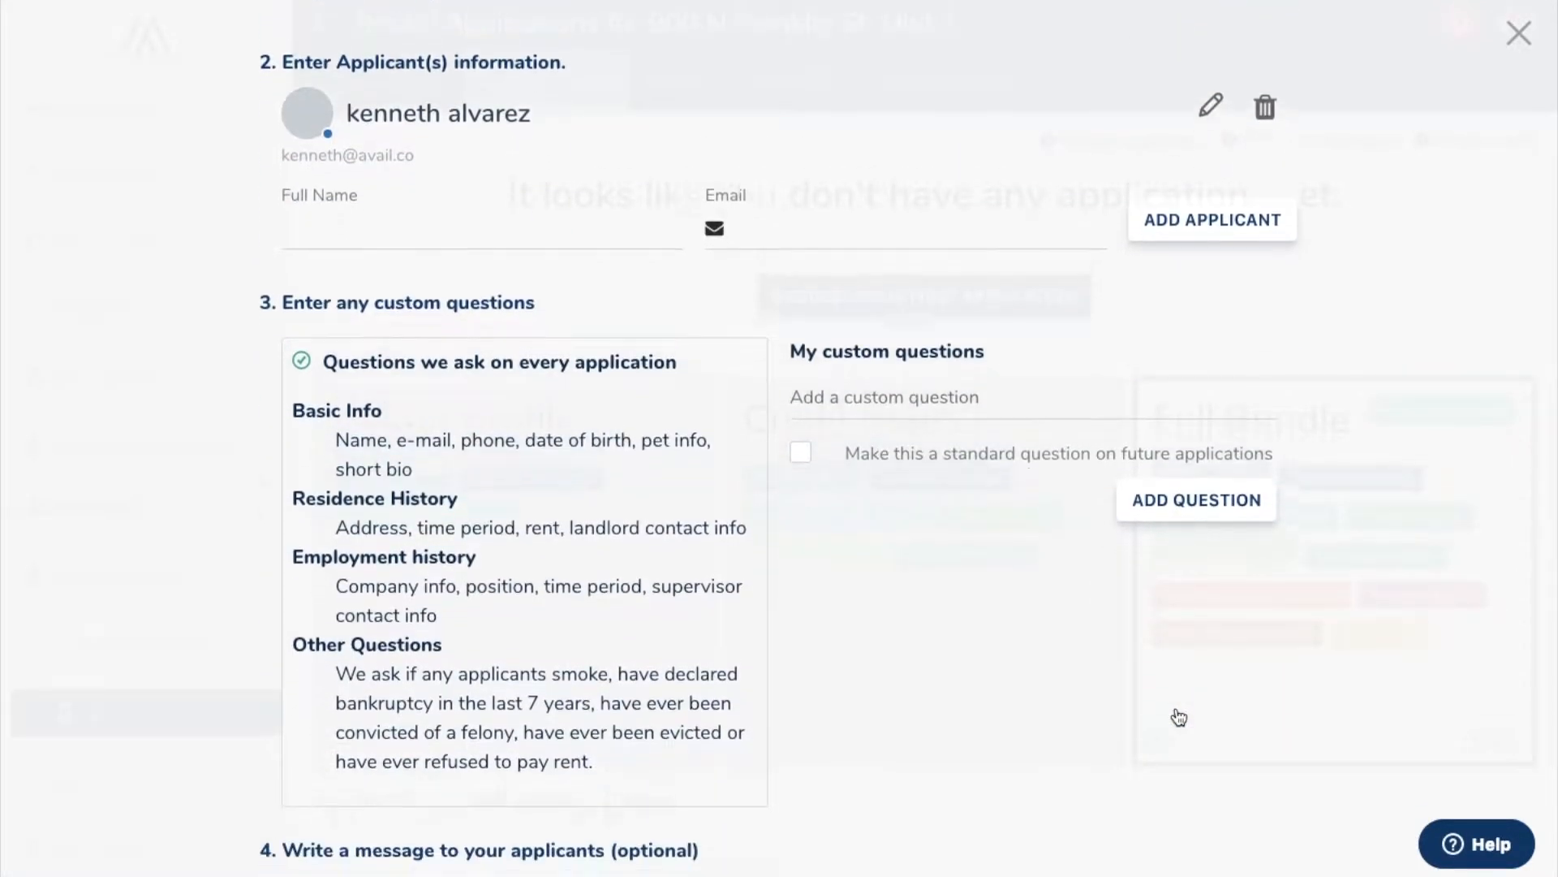
{"action": "left_click", "coordinate": [869, 374]}
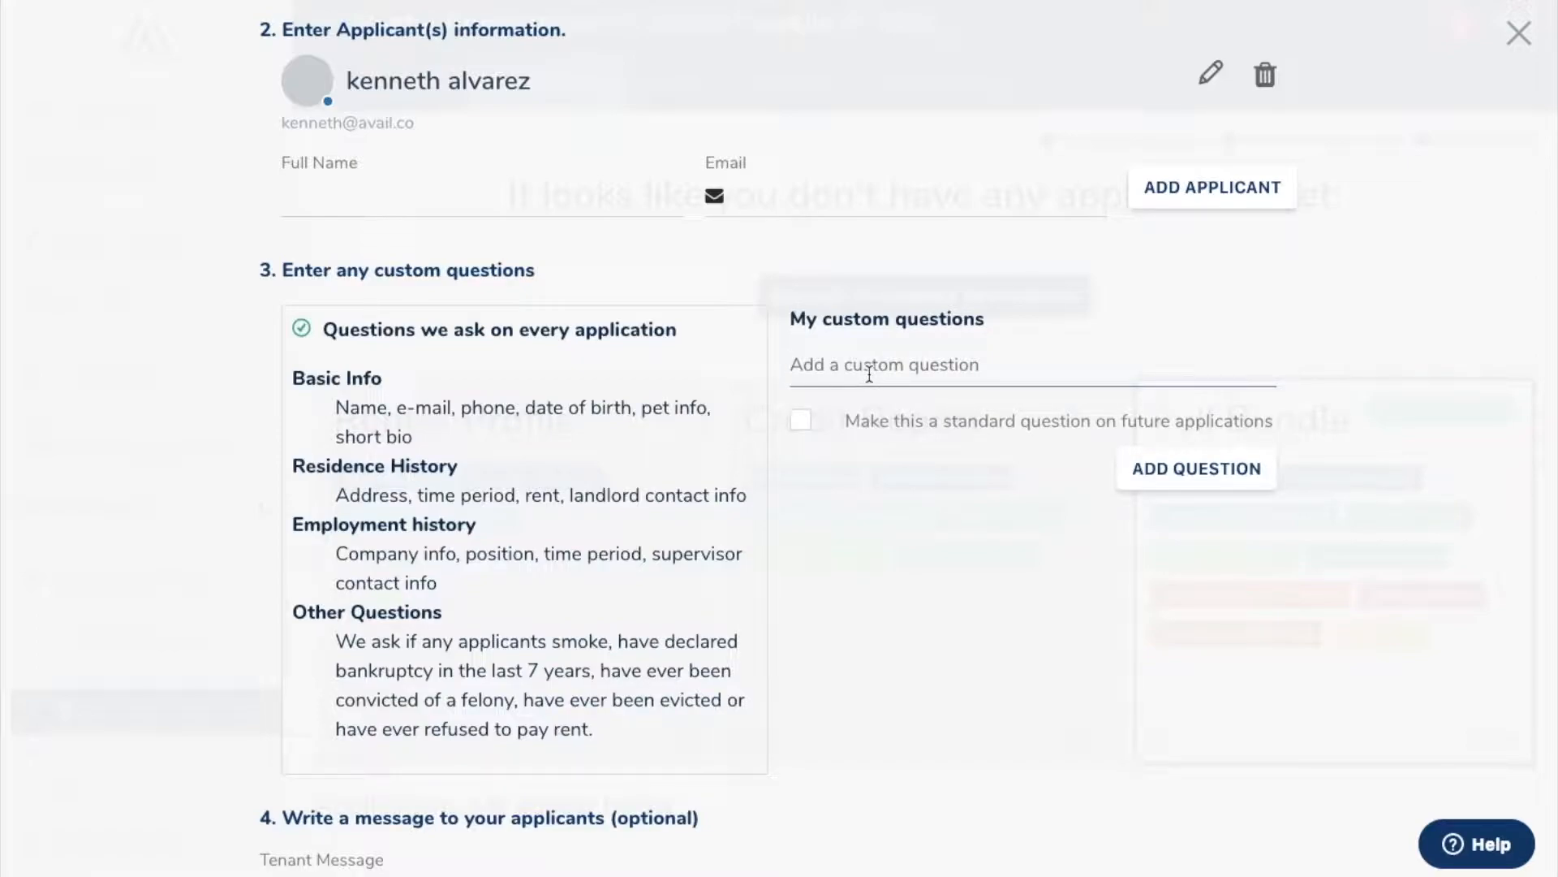
{"action": "type", "text": "Will you n"}
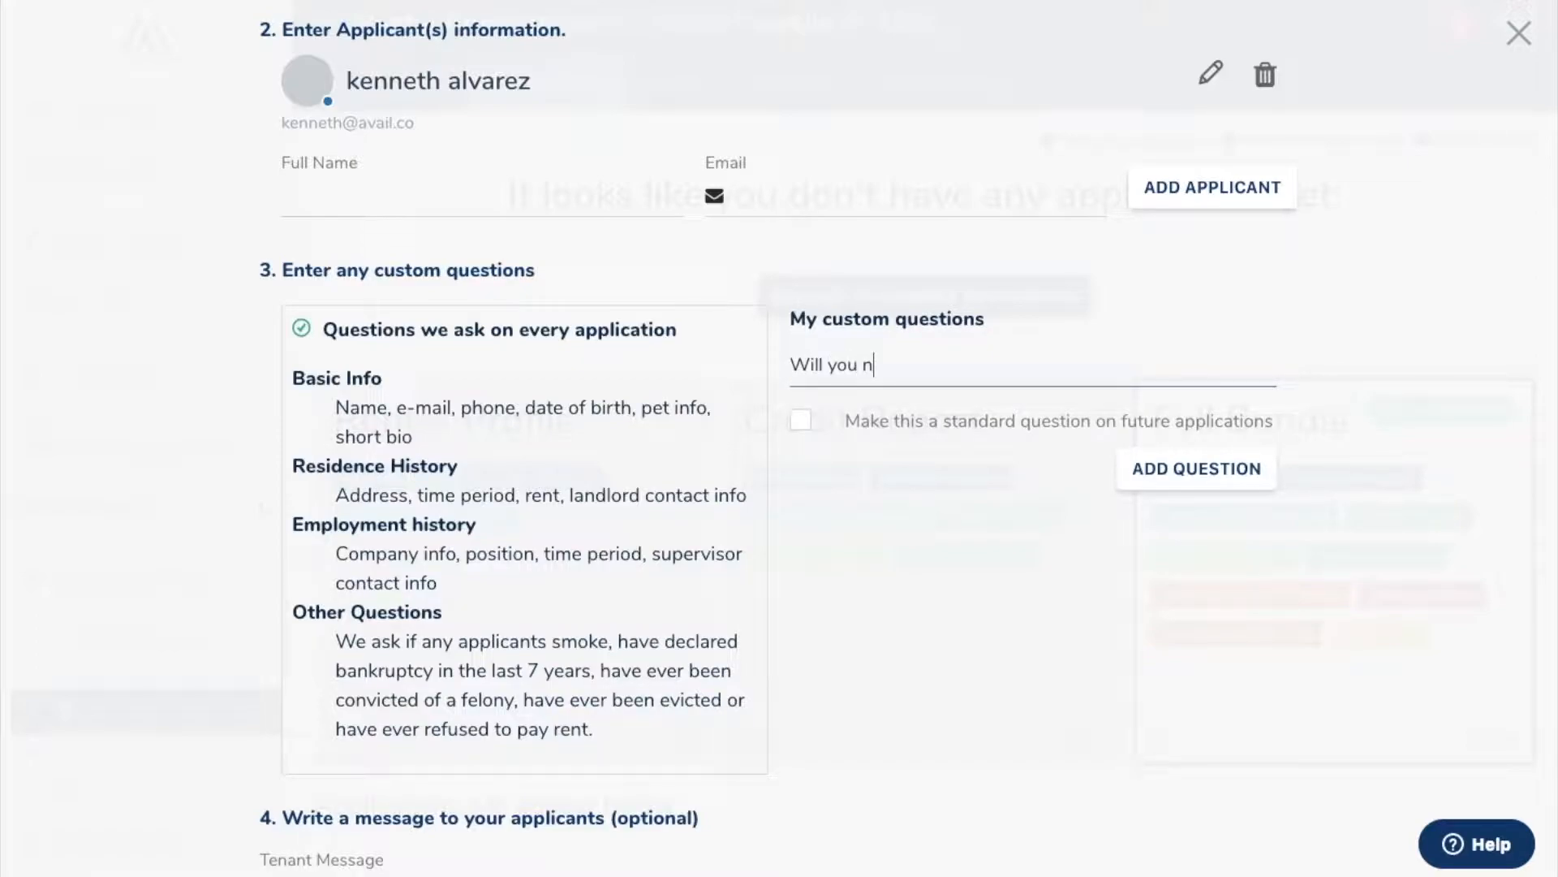
{"action": "type", "text": "eed parking accom"}
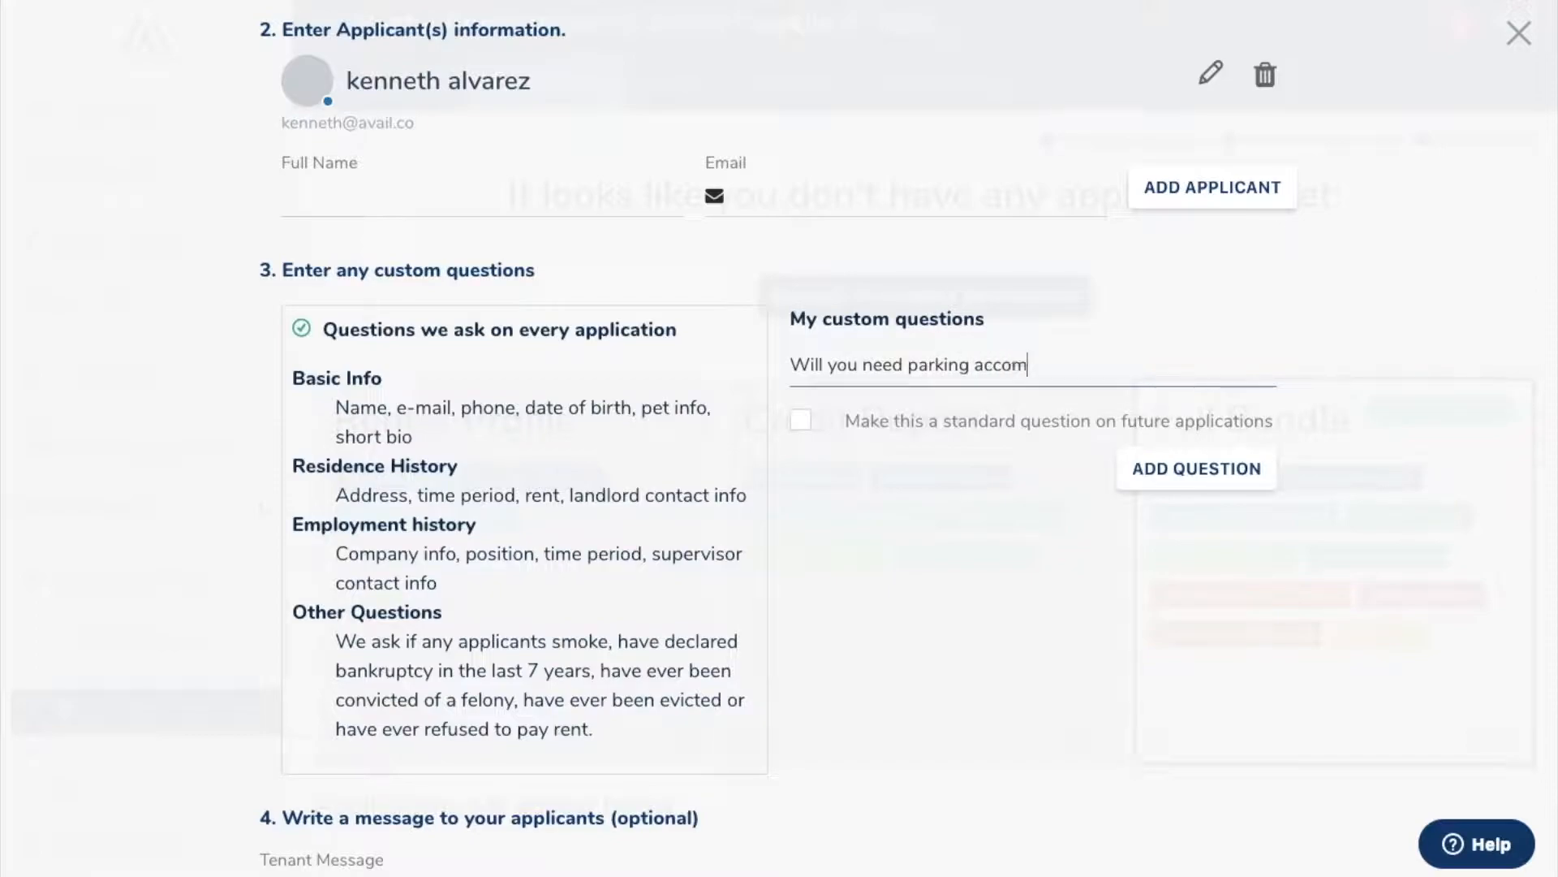
{"action": "type", "text": "modatinons?"}
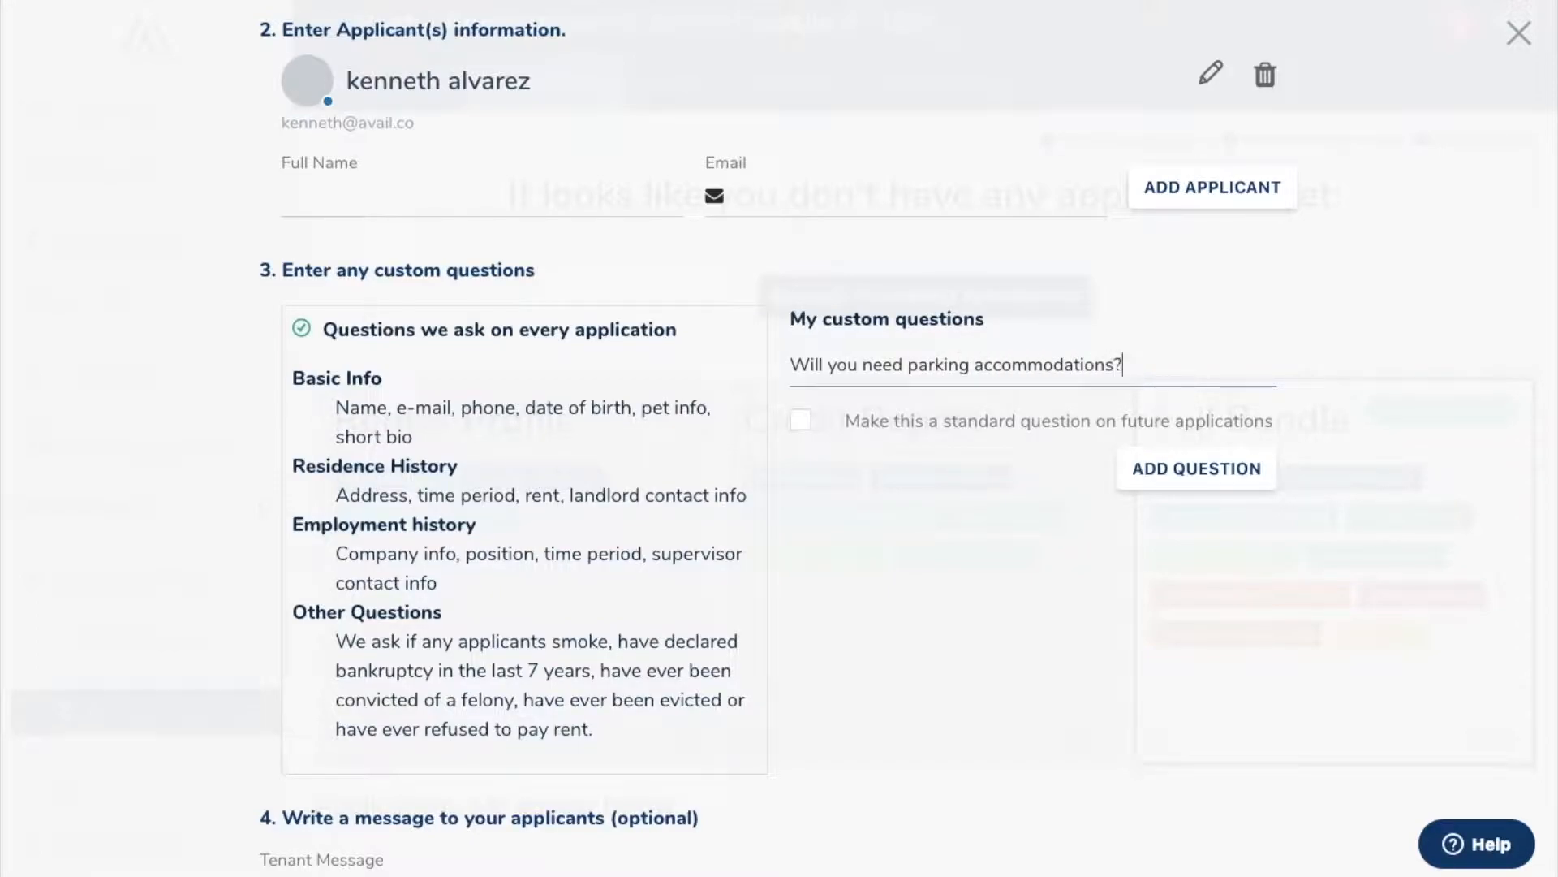
{"action": "left_click", "coordinate": [1192, 469]}
{"action": "left_click", "coordinate": [984, 418]}
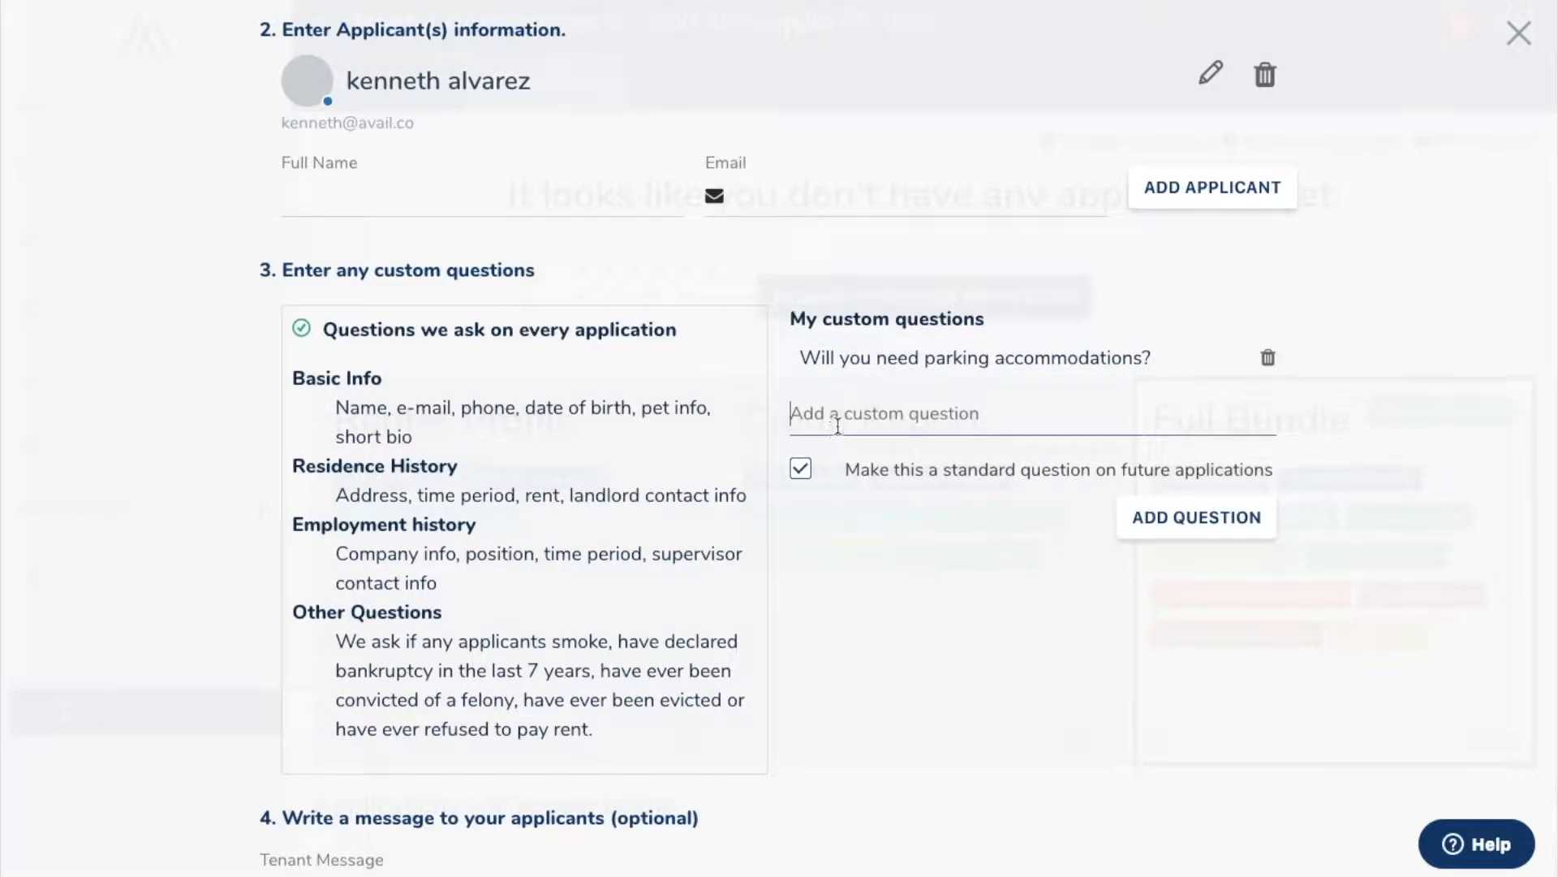
{"action": "type", "text": "What kin"}
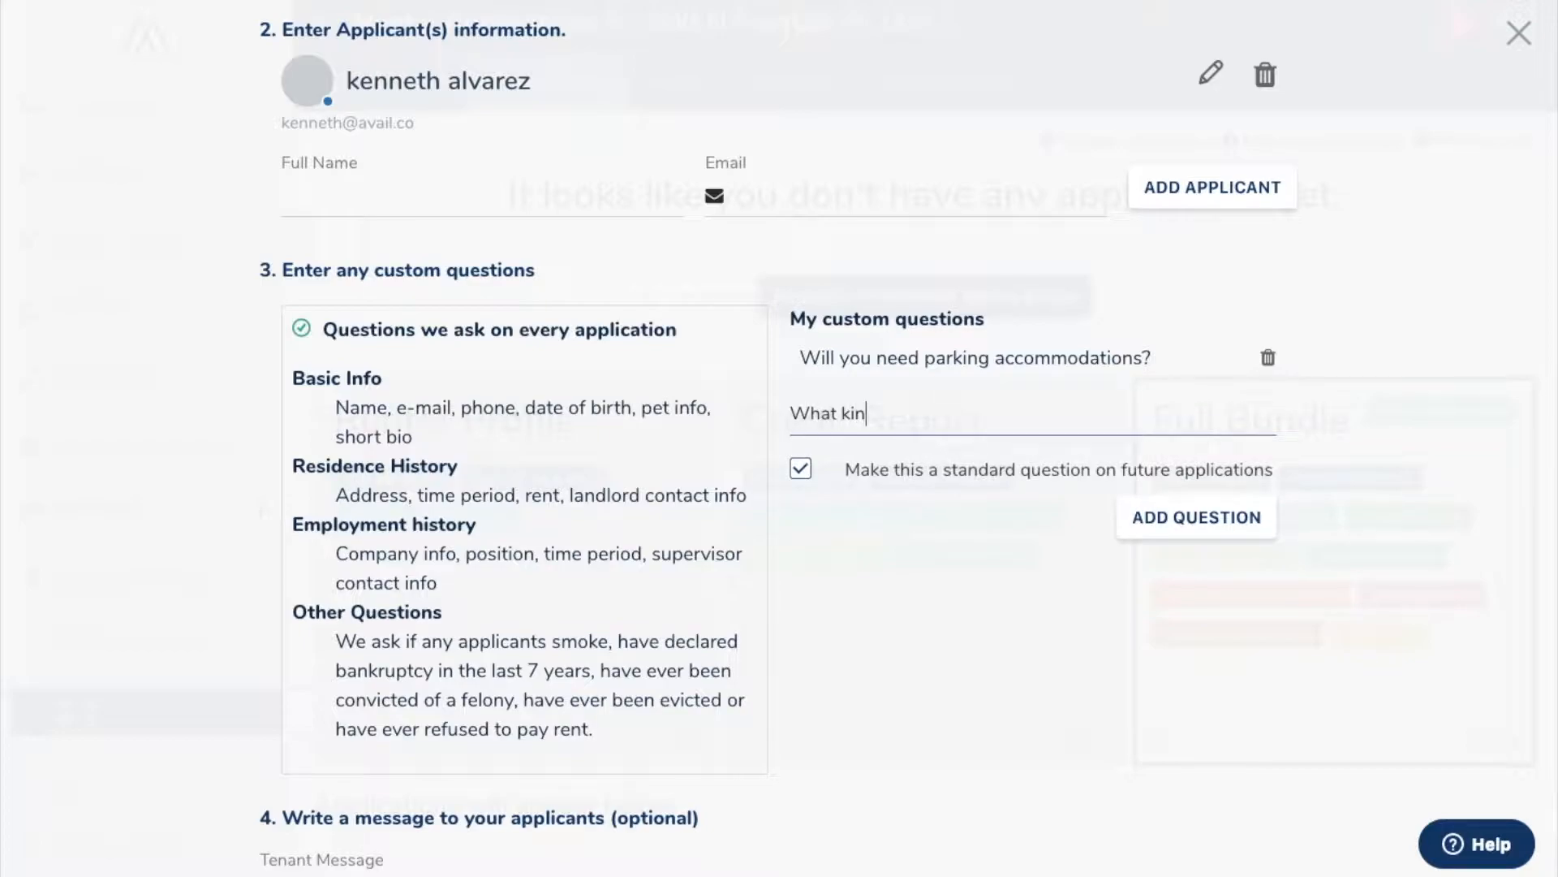
{"action": "type", "text": "d of pets do you have?"}
{"action": "left_click", "coordinate": [1197, 517]}
Step: Write a tenant message thanking the applicant for the viewing and mentioning the $45 fee, then send the request
{"action": "scroll", "coordinate": [859, 585], "scroll_direction": "down", "scroll_amount": 4}
{"action": "left_click", "coordinate": [623, 592]}
{"action": "type", "text": "Hi Kenneth! Thanks for coming to the viewing today! As promised here"}
{"action": "key", "text": "BackSpace"}
{"action": "key", "text": "BackSpace"}
{"action": "key", "text": "BackSpace"}
{"action": "type", "text": "here i"}
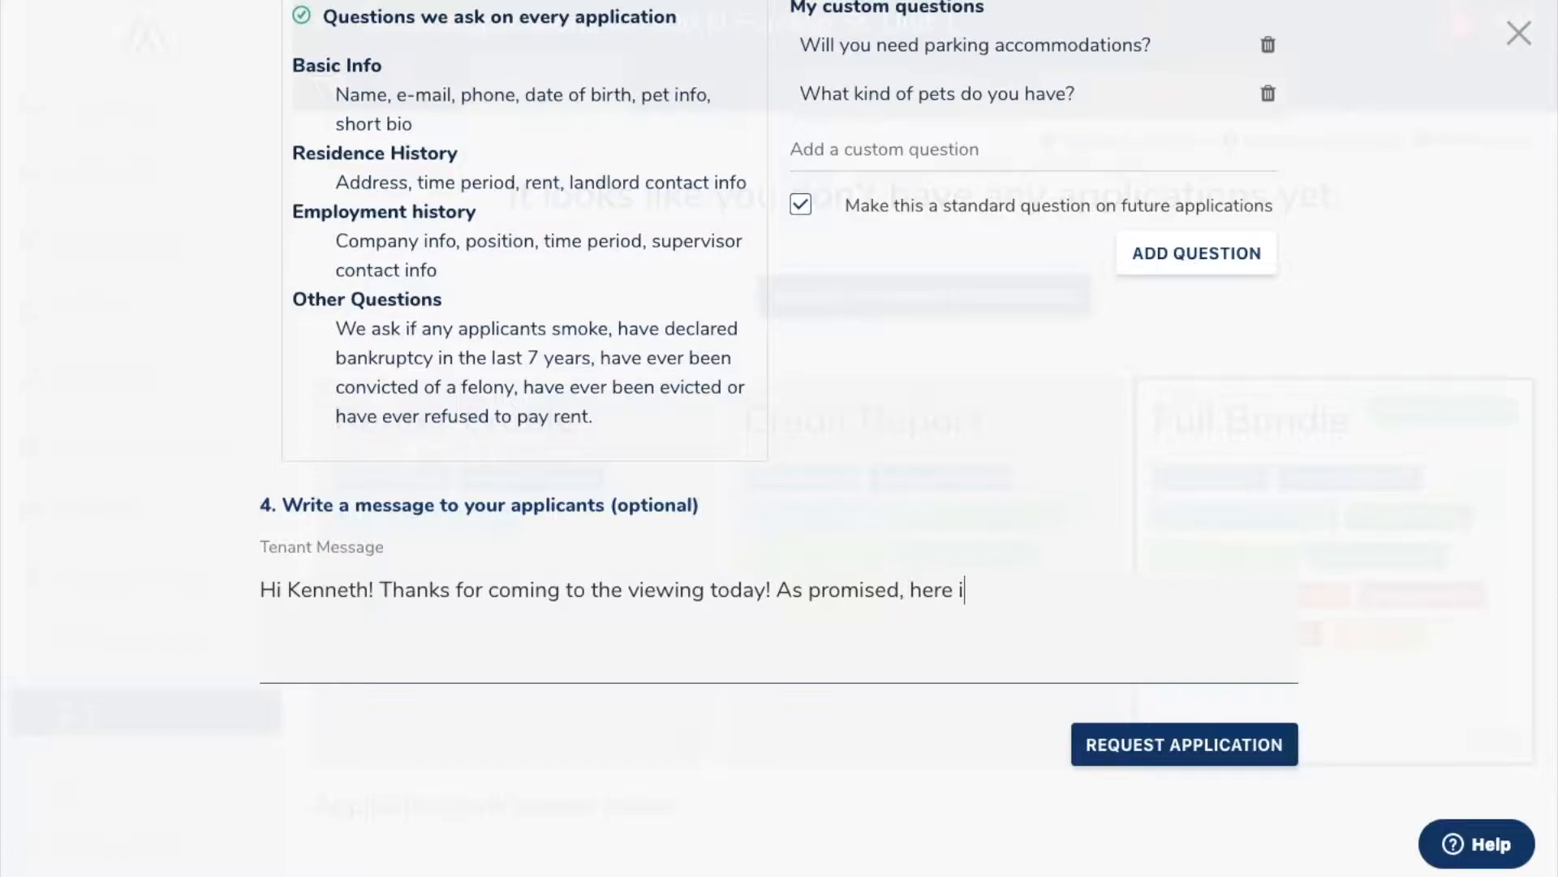
{"action": "type", "text": "s the application"}
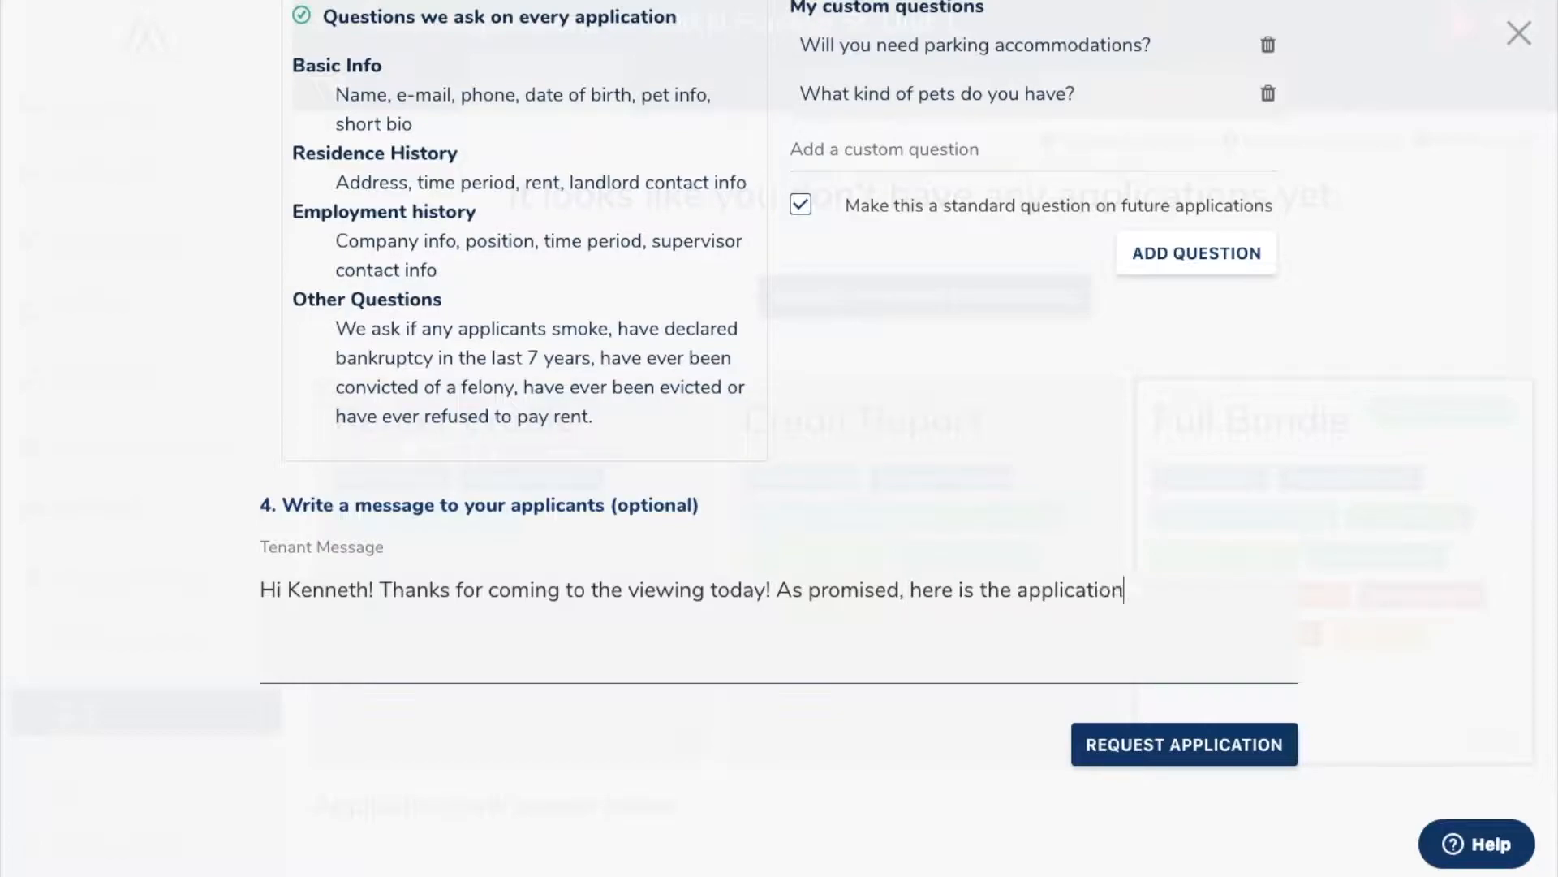
{"action": "type", "text": " so you can get s"}
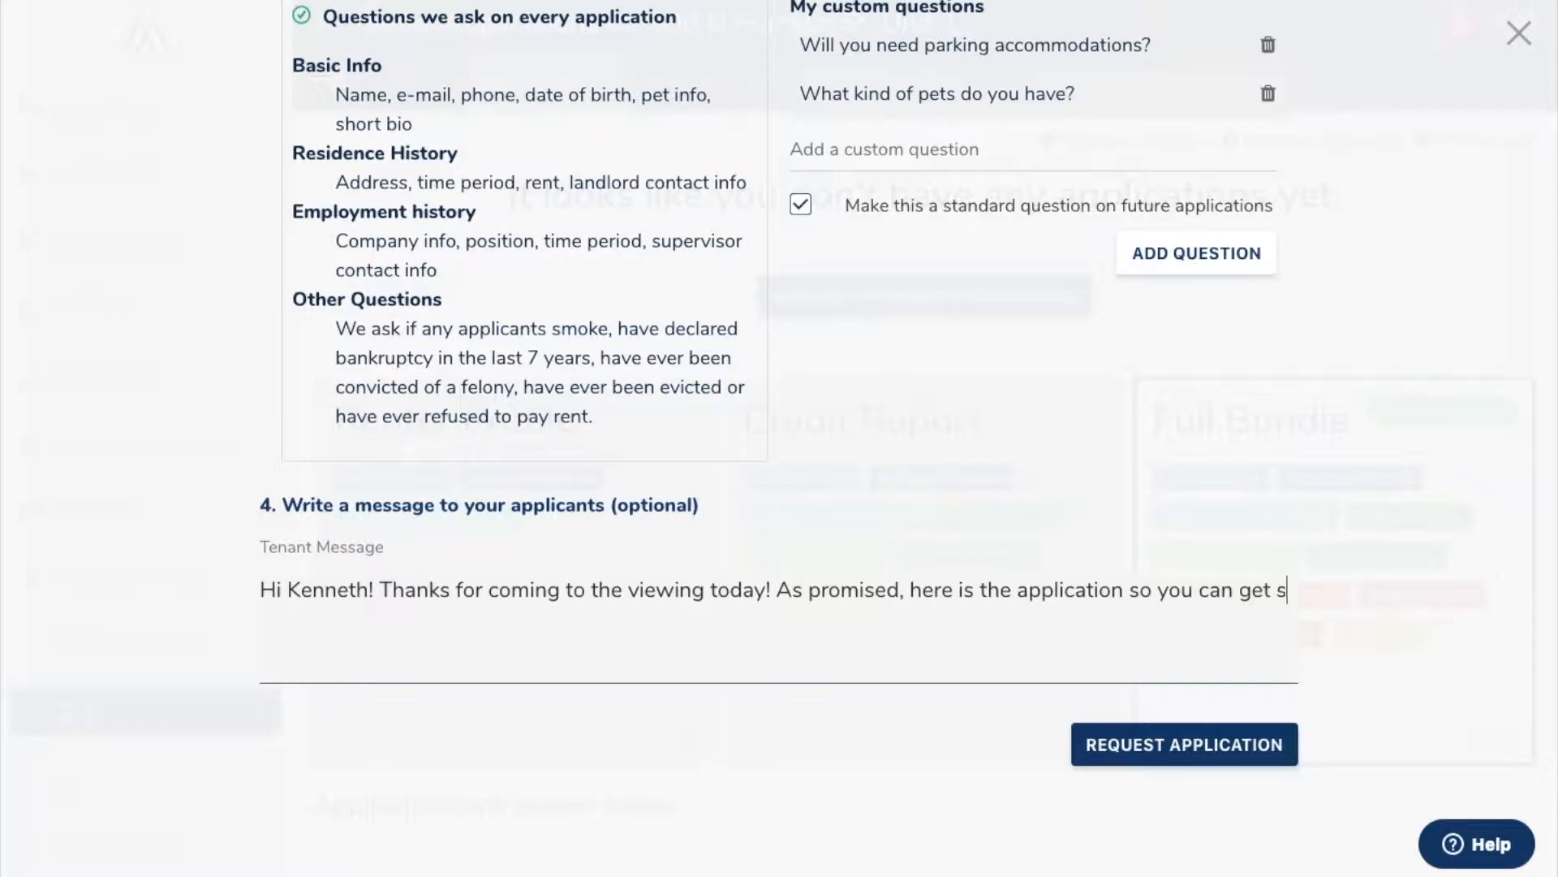
{"action": "type", "text": "tarted"}
{"action": "type", "text": "! Keep in mind th"}
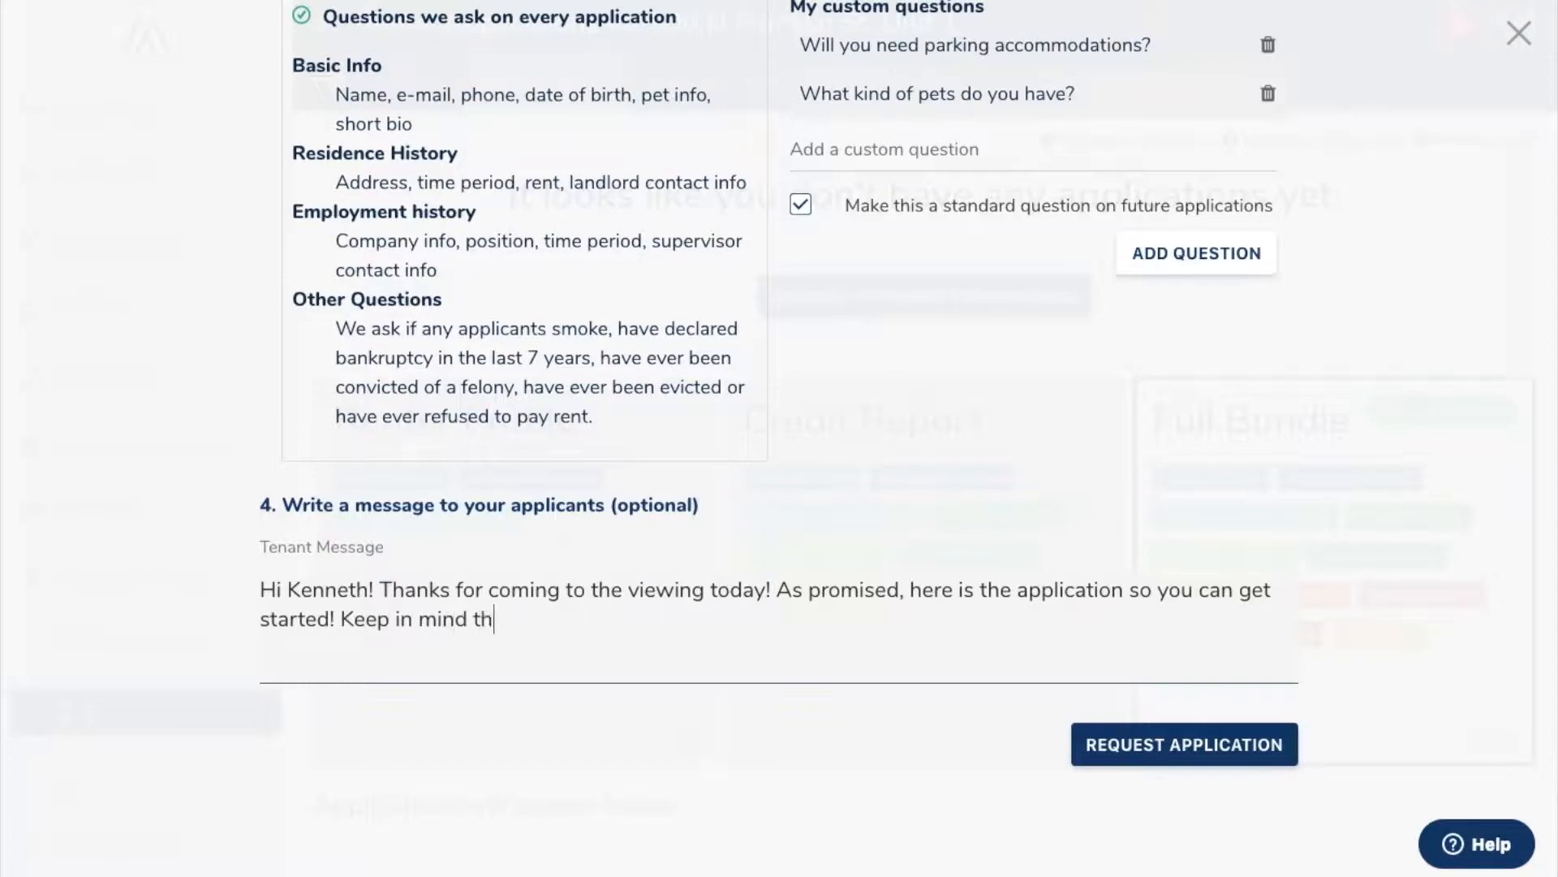
{"action": "type", "text": "ere is a $45 appl"}
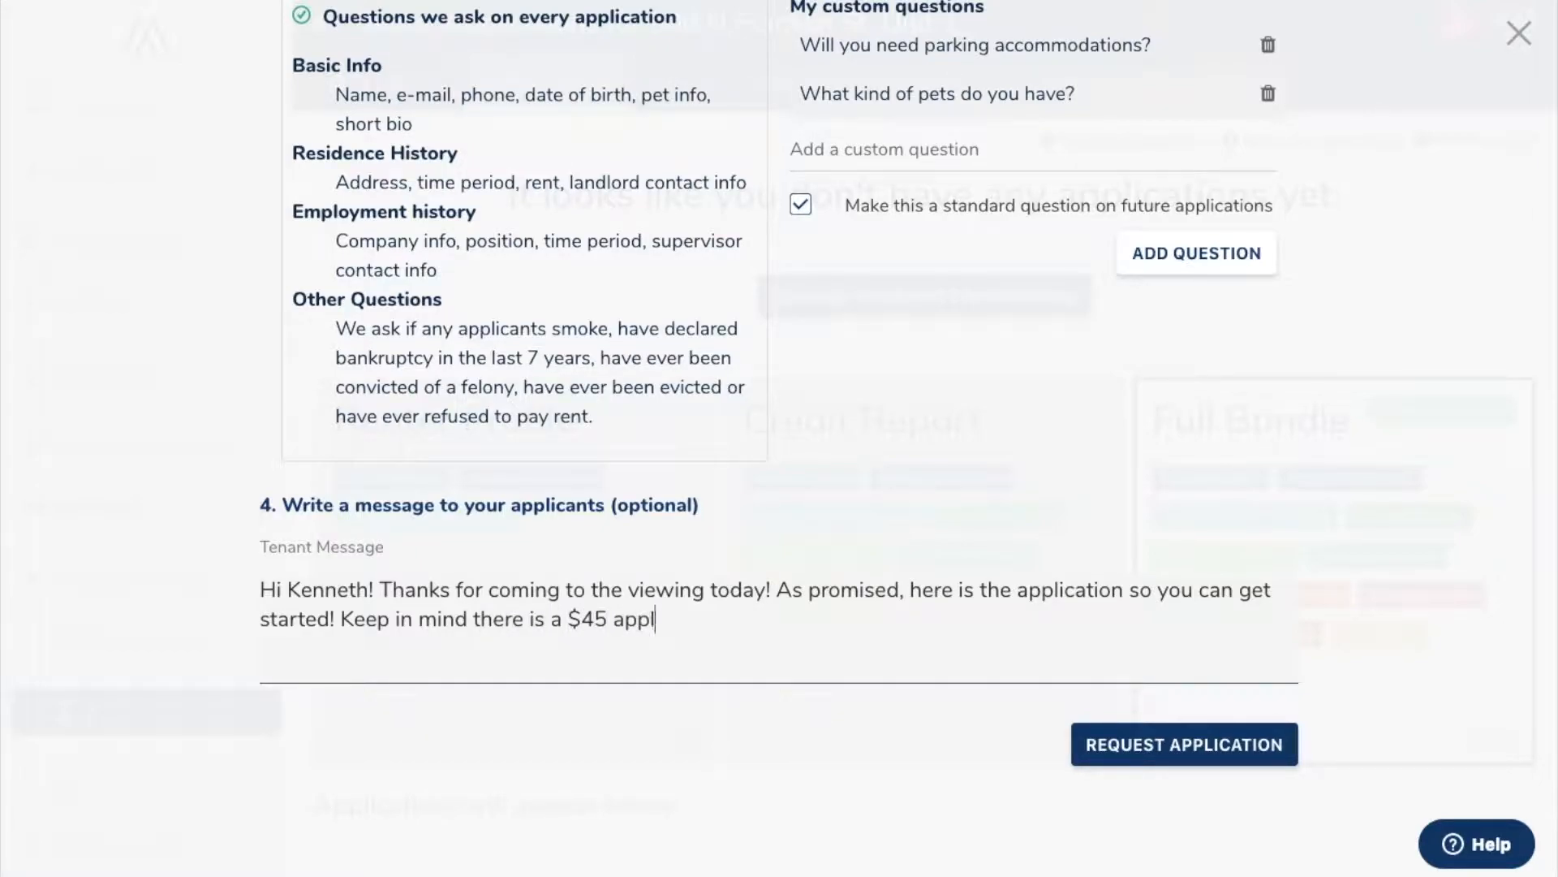
{"action": "type", "text": "ication fee. Best o"}
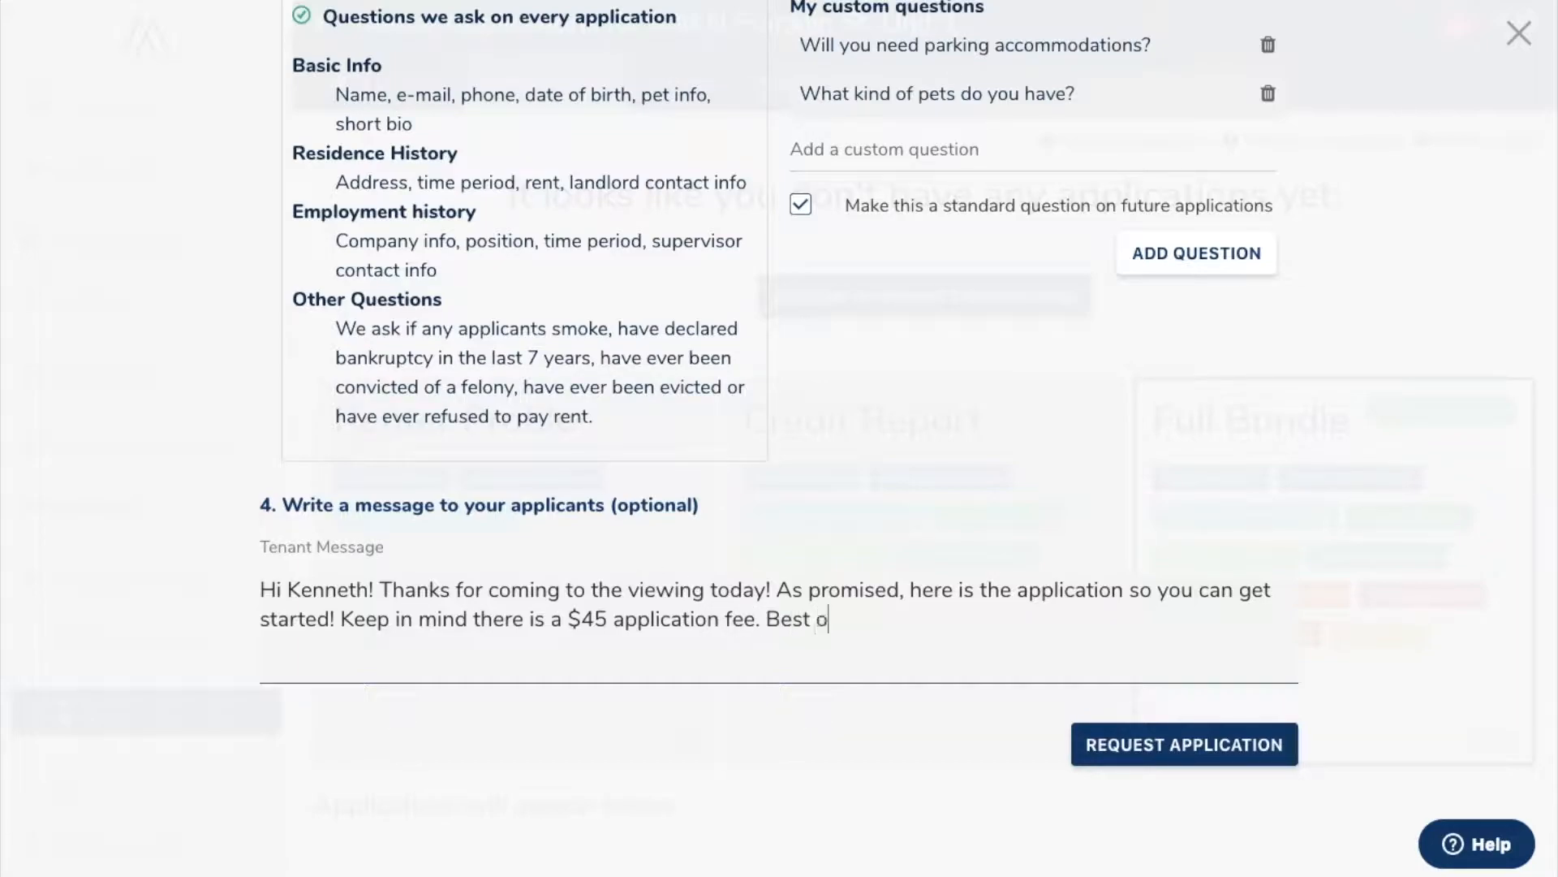
{"action": "type", "text": "f luck to you!"}
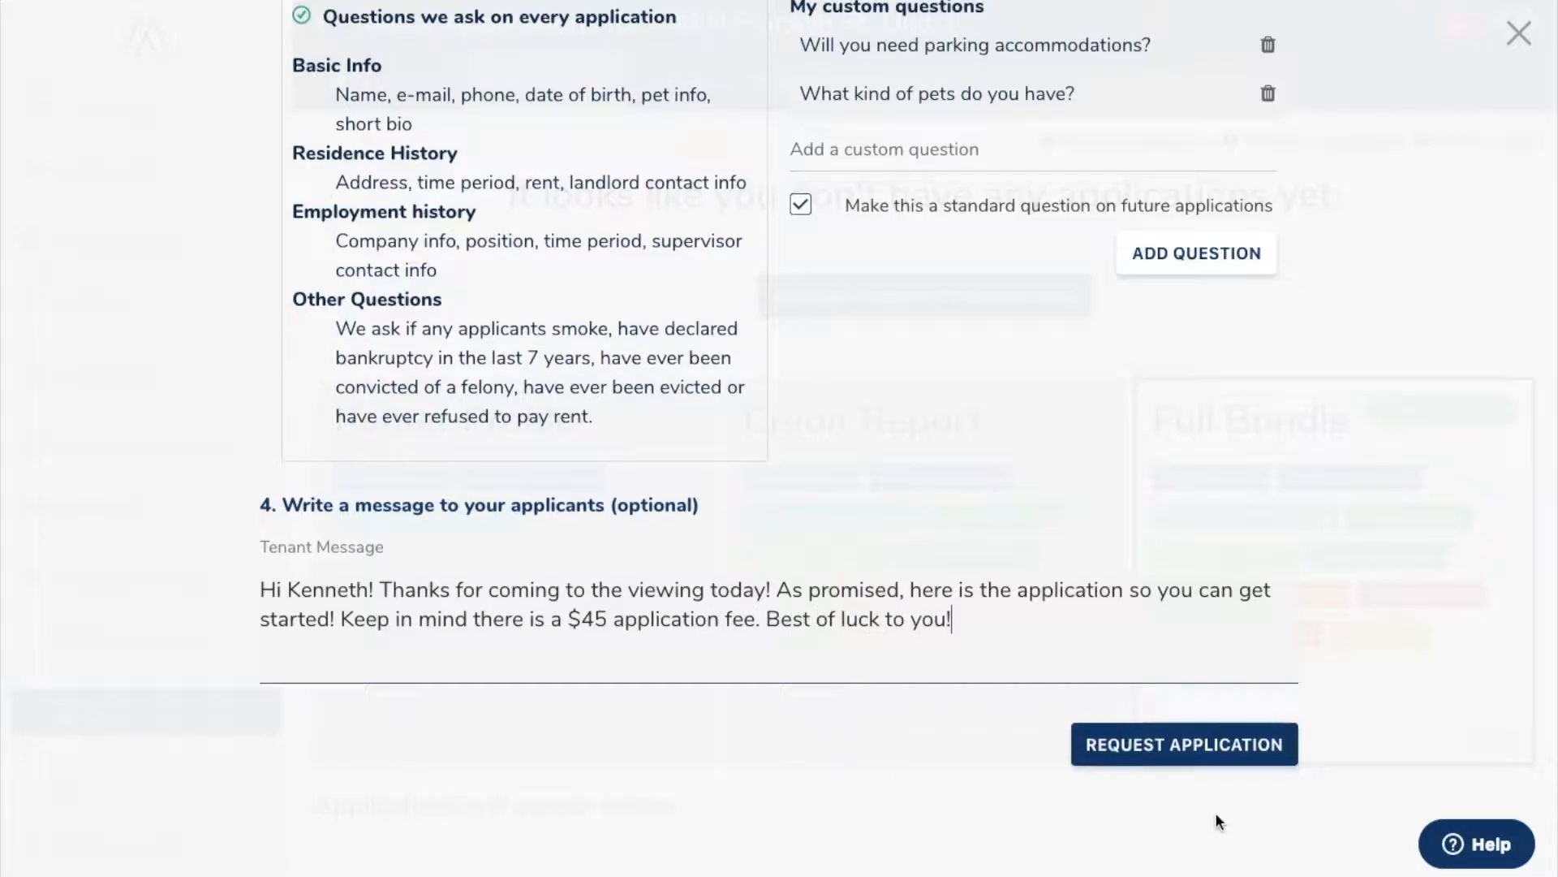
{"action": "left_click", "coordinate": [1227, 752]}
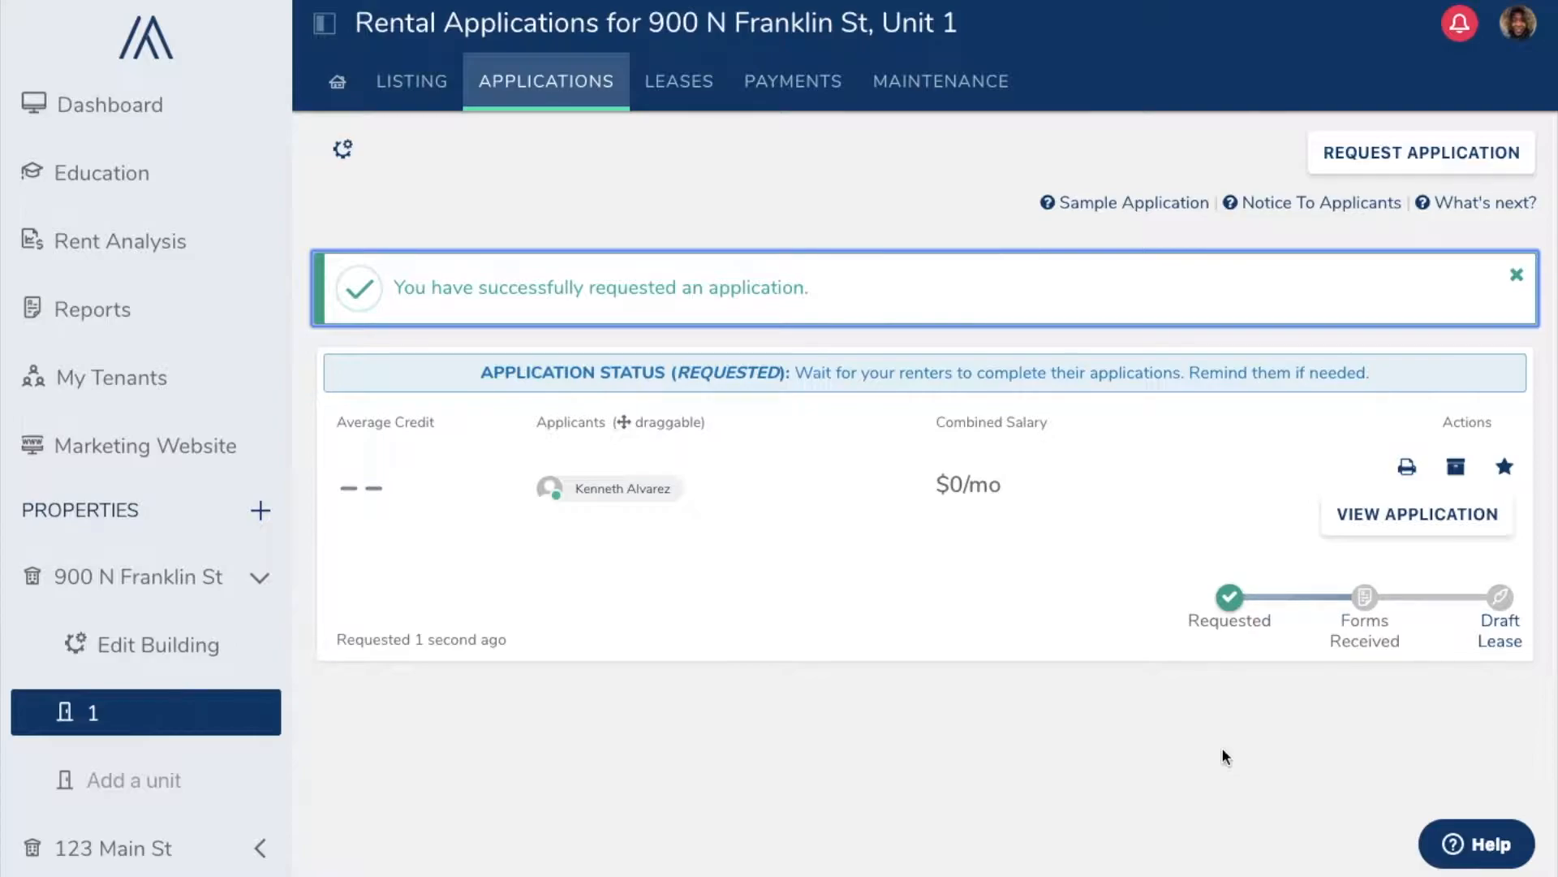
Step: Open the requested application's details to see its status and requested reports
{"action": "left_click", "coordinate": [1420, 519]}
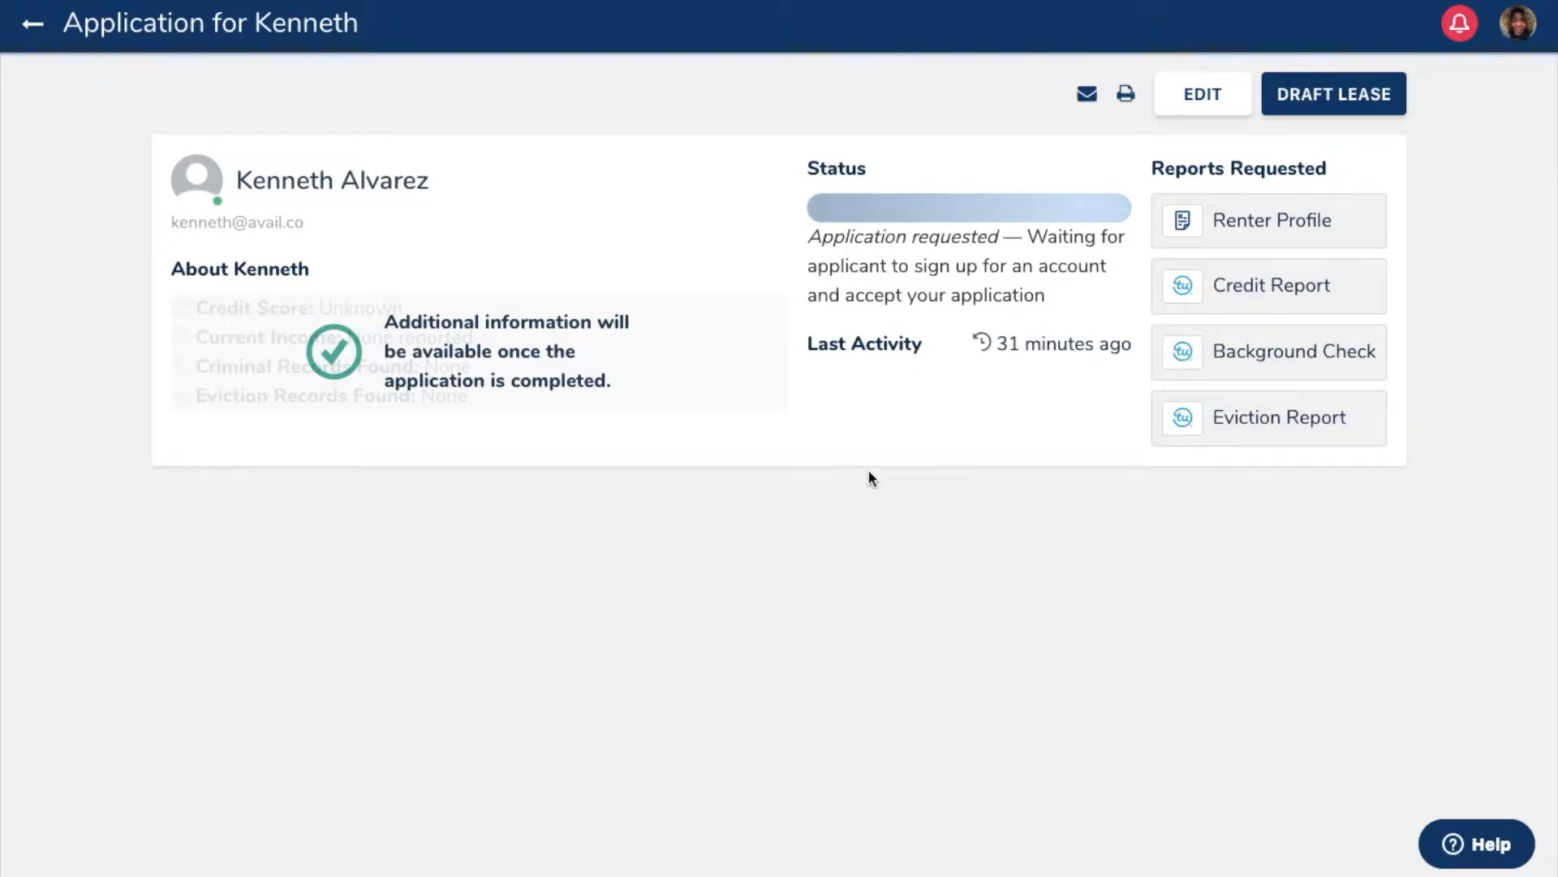
Step: View the applicant's renter profile, close it, and return to Unit 1's applications list
{"action": "left_click", "coordinate": [196, 187]}
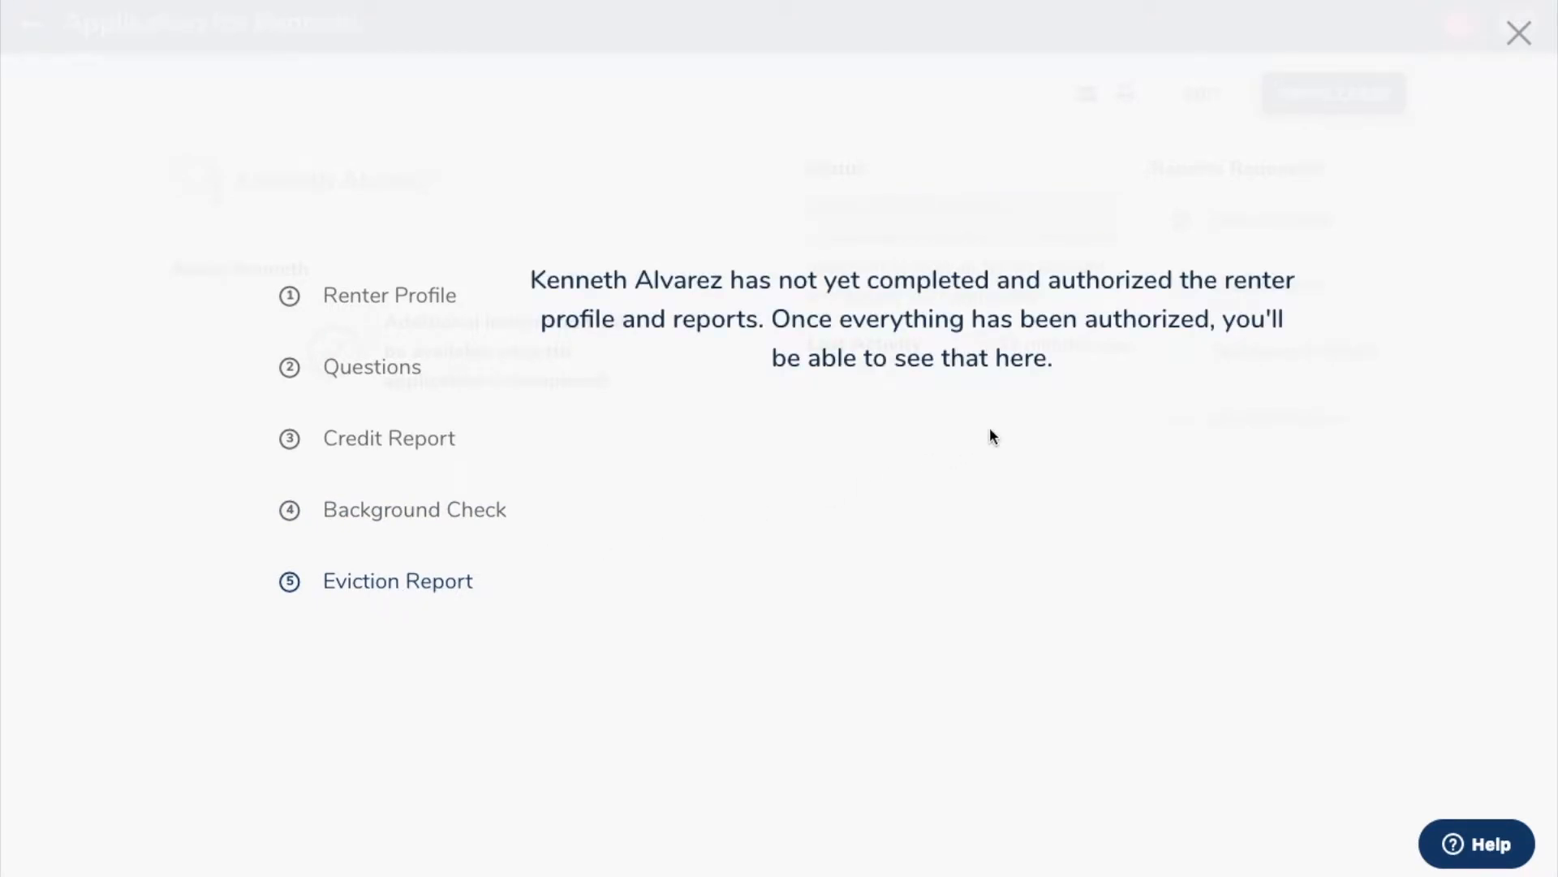
{"action": "left_click", "coordinate": [1517, 38]}
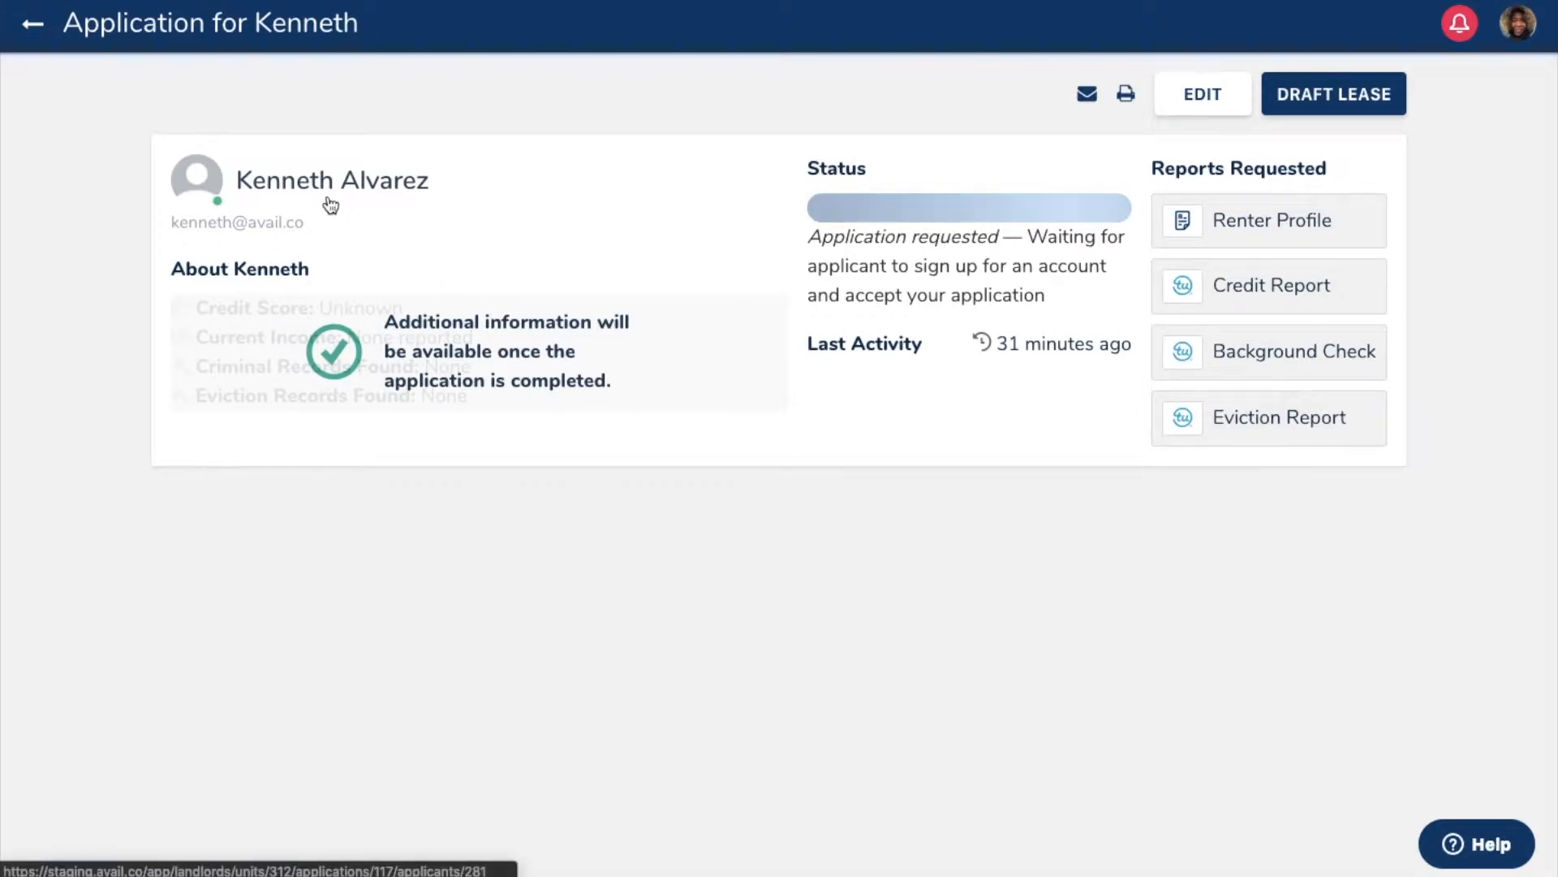
{"action": "left_click", "coordinate": [32, 24]}
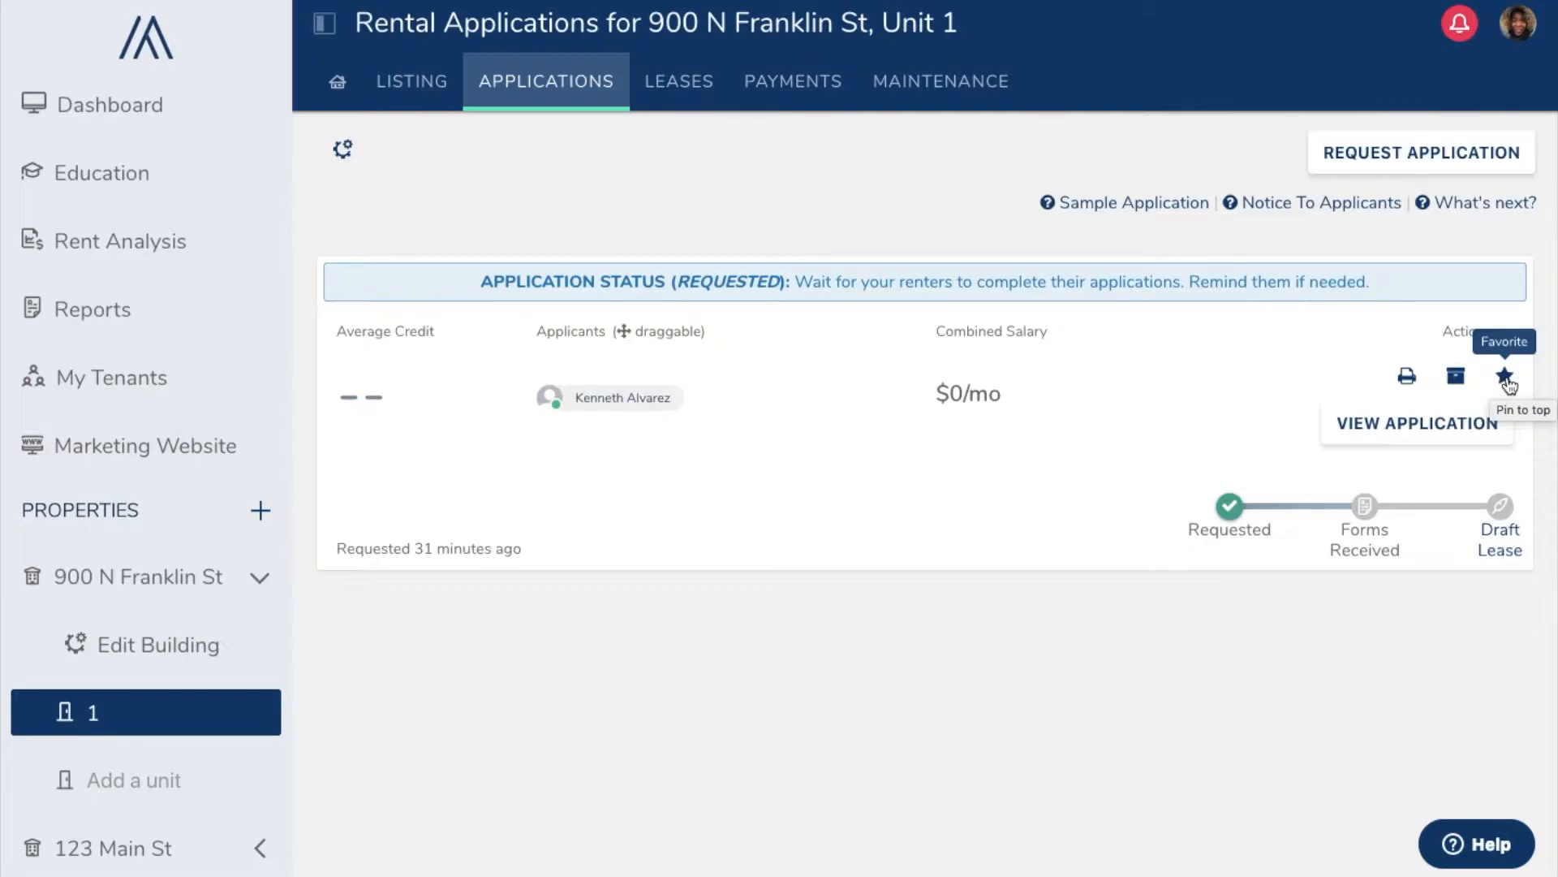
Step: Edit the application to use only the $25 Credit Report package and save
{"action": "left_click", "coordinate": [1339, 428]}
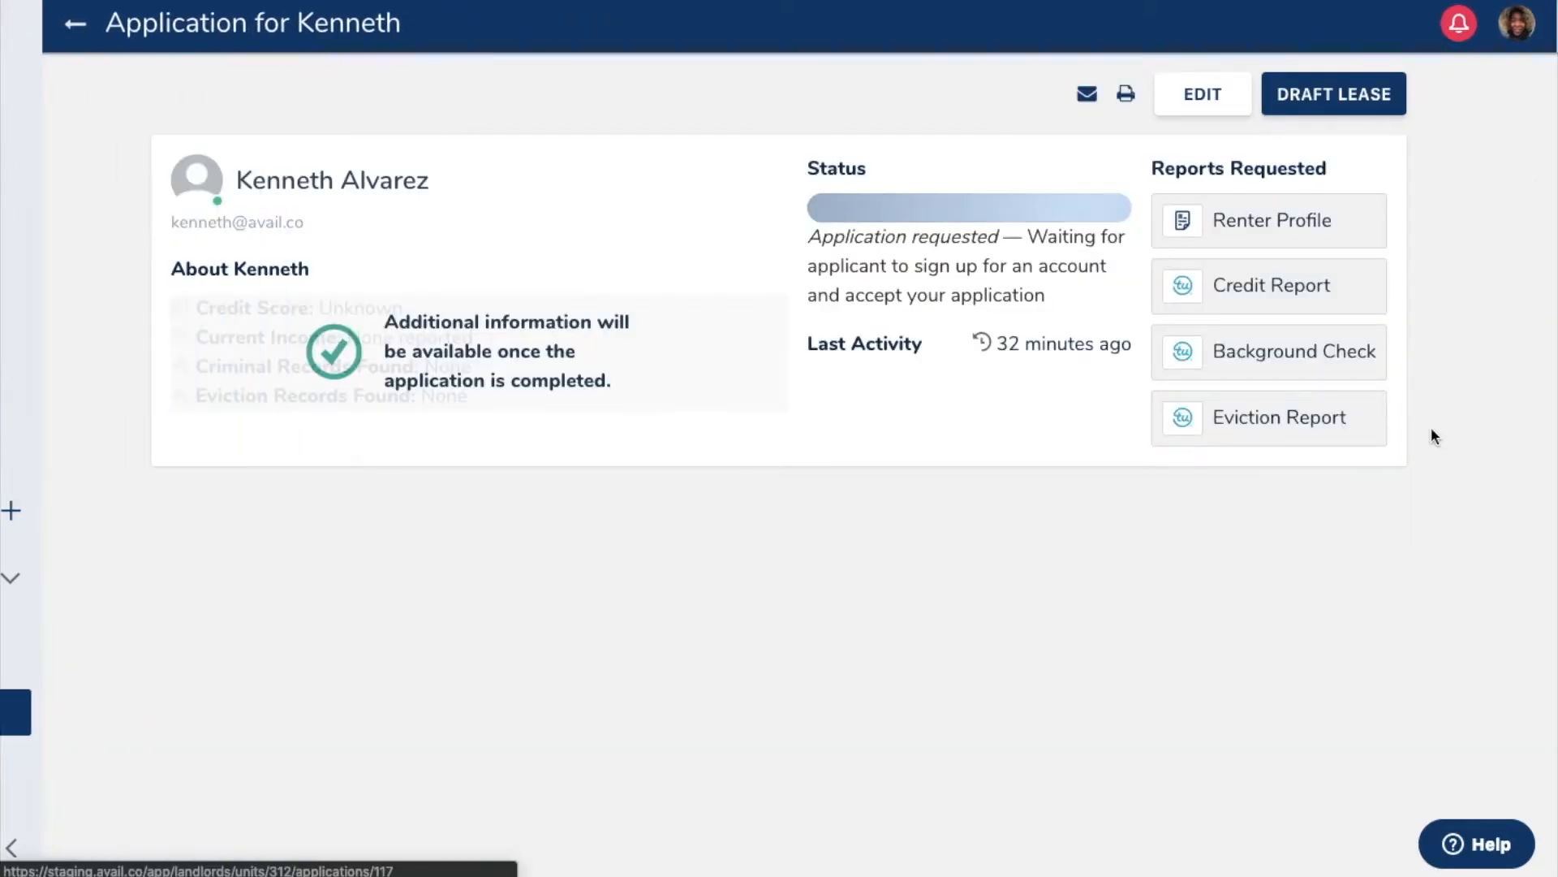
{"action": "left_click", "coordinate": [1185, 97]}
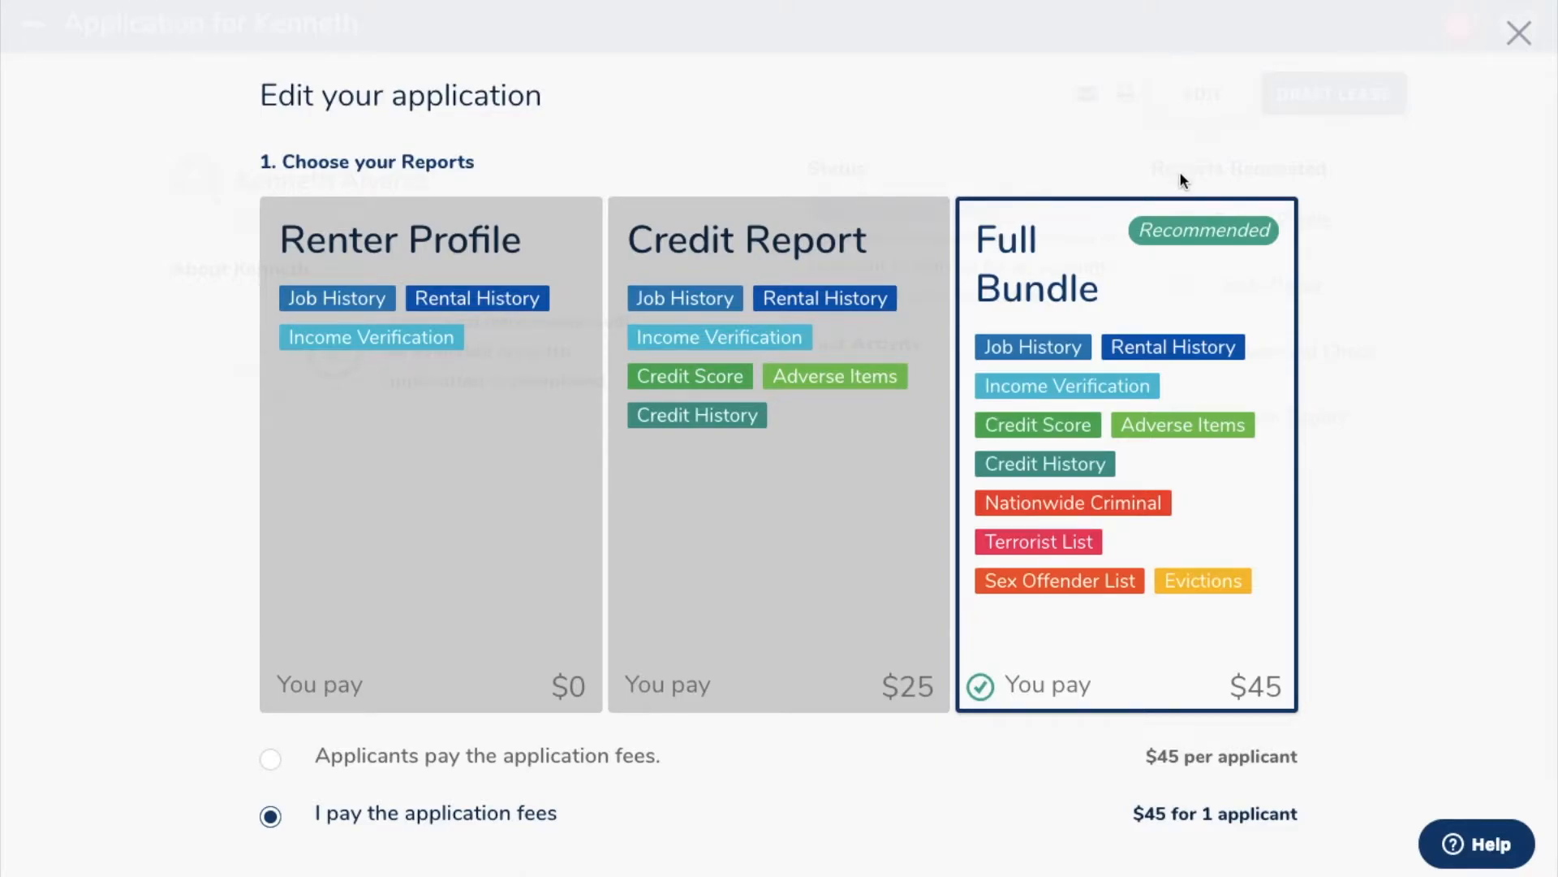
{"action": "left_click", "coordinate": [807, 407]}
{"action": "scroll", "coordinate": [807, 407], "scroll_direction": "down", "scroll_amount": 12}
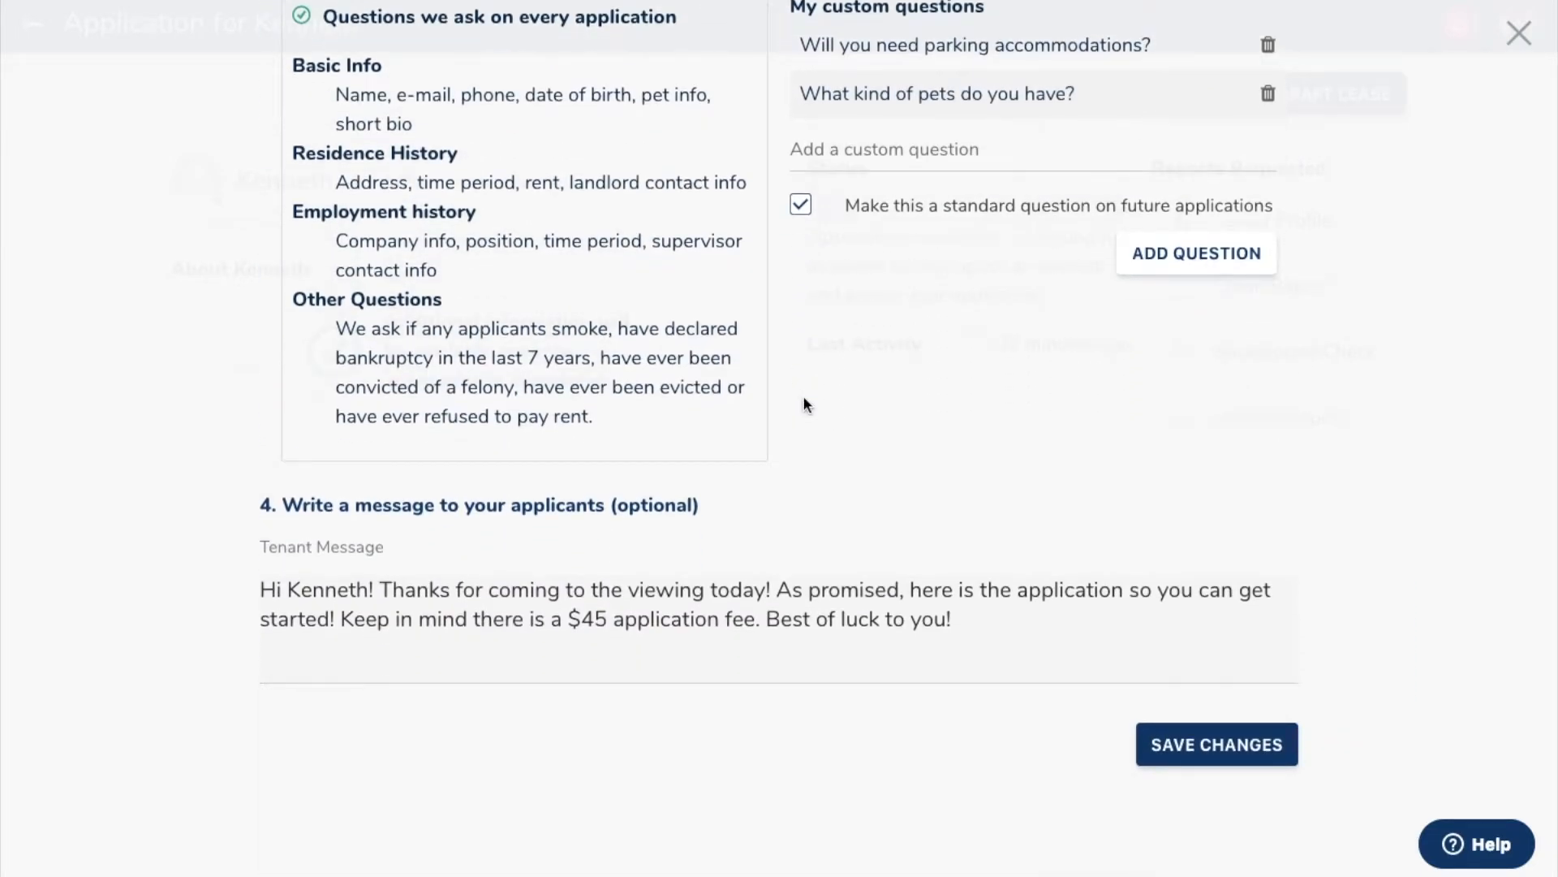
{"action": "left_click", "coordinate": [1207, 744]}
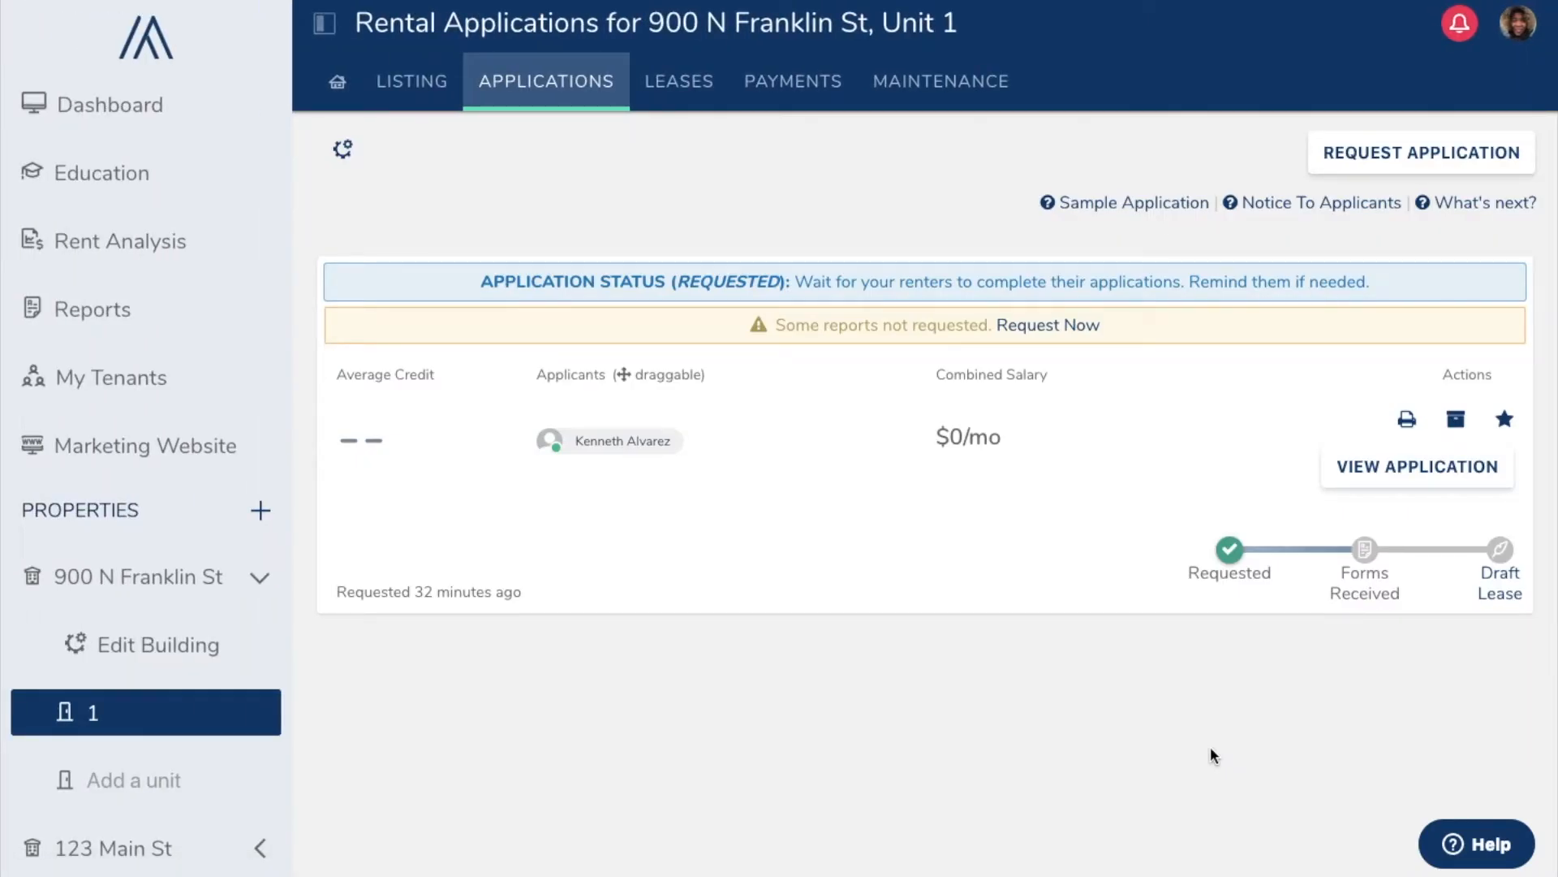
Step: From the application's details, start an e-mail to the applicant using the Approve Application preset message
{"action": "left_click", "coordinate": [1401, 483]}
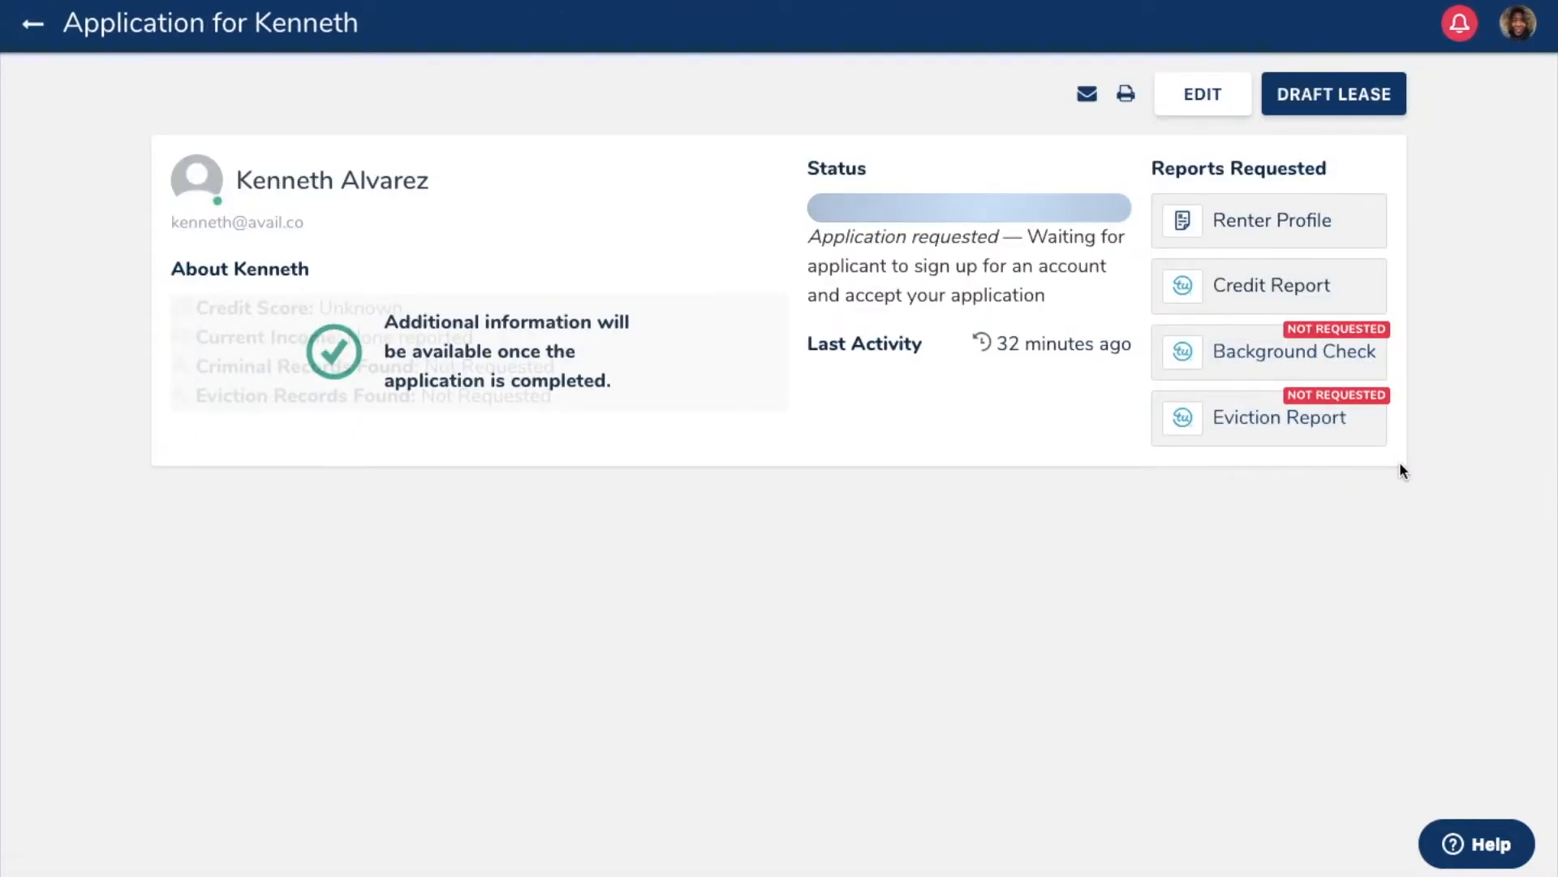
{"action": "left_click", "coordinate": [1087, 96]}
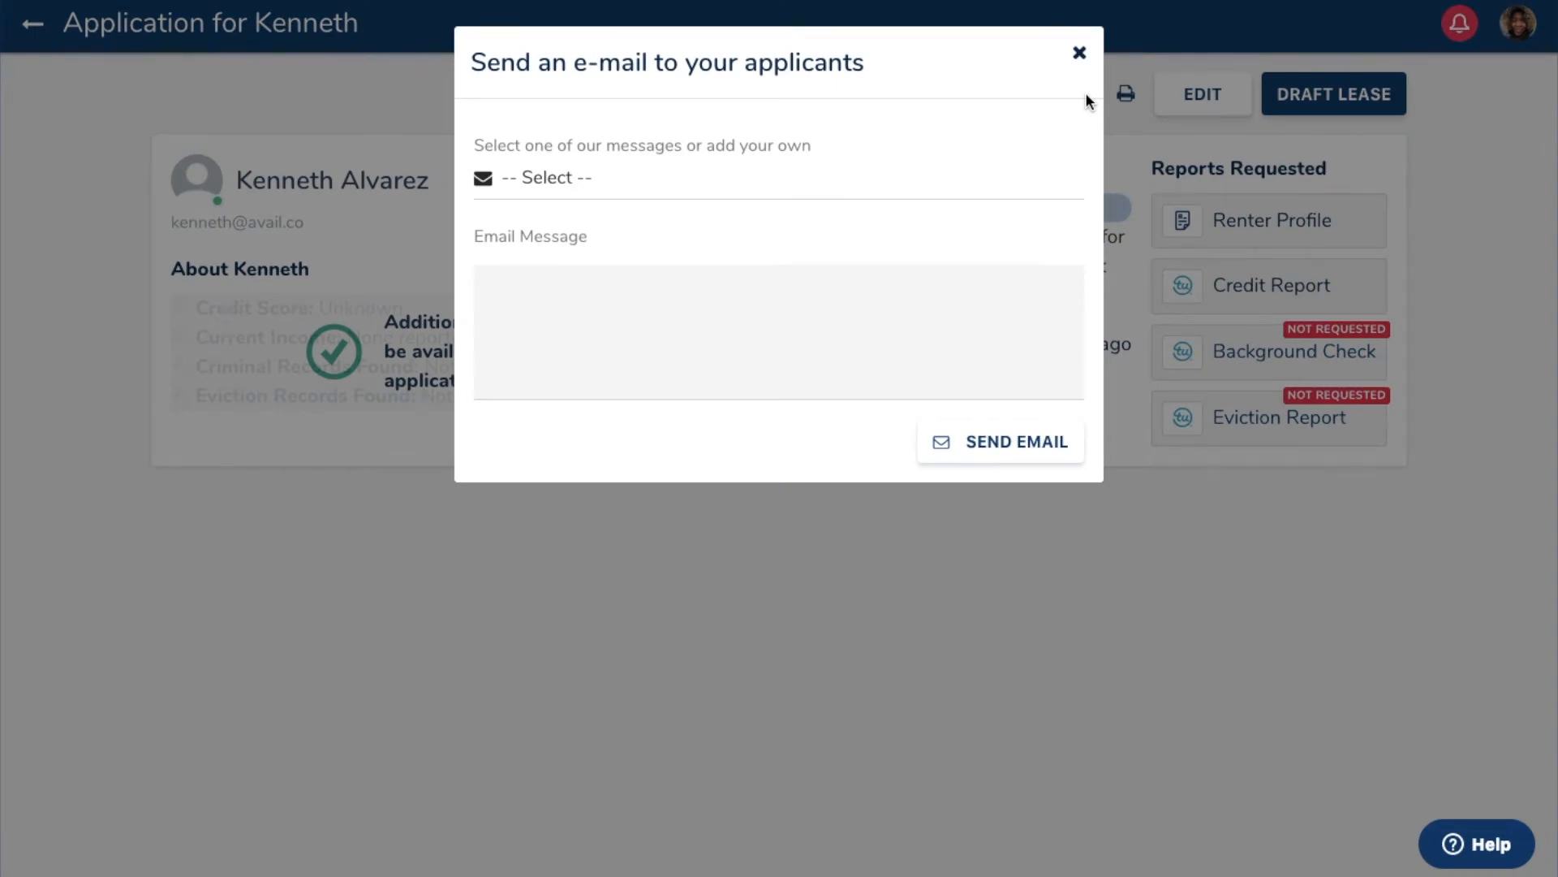
{"action": "left_click", "coordinate": [533, 182]}
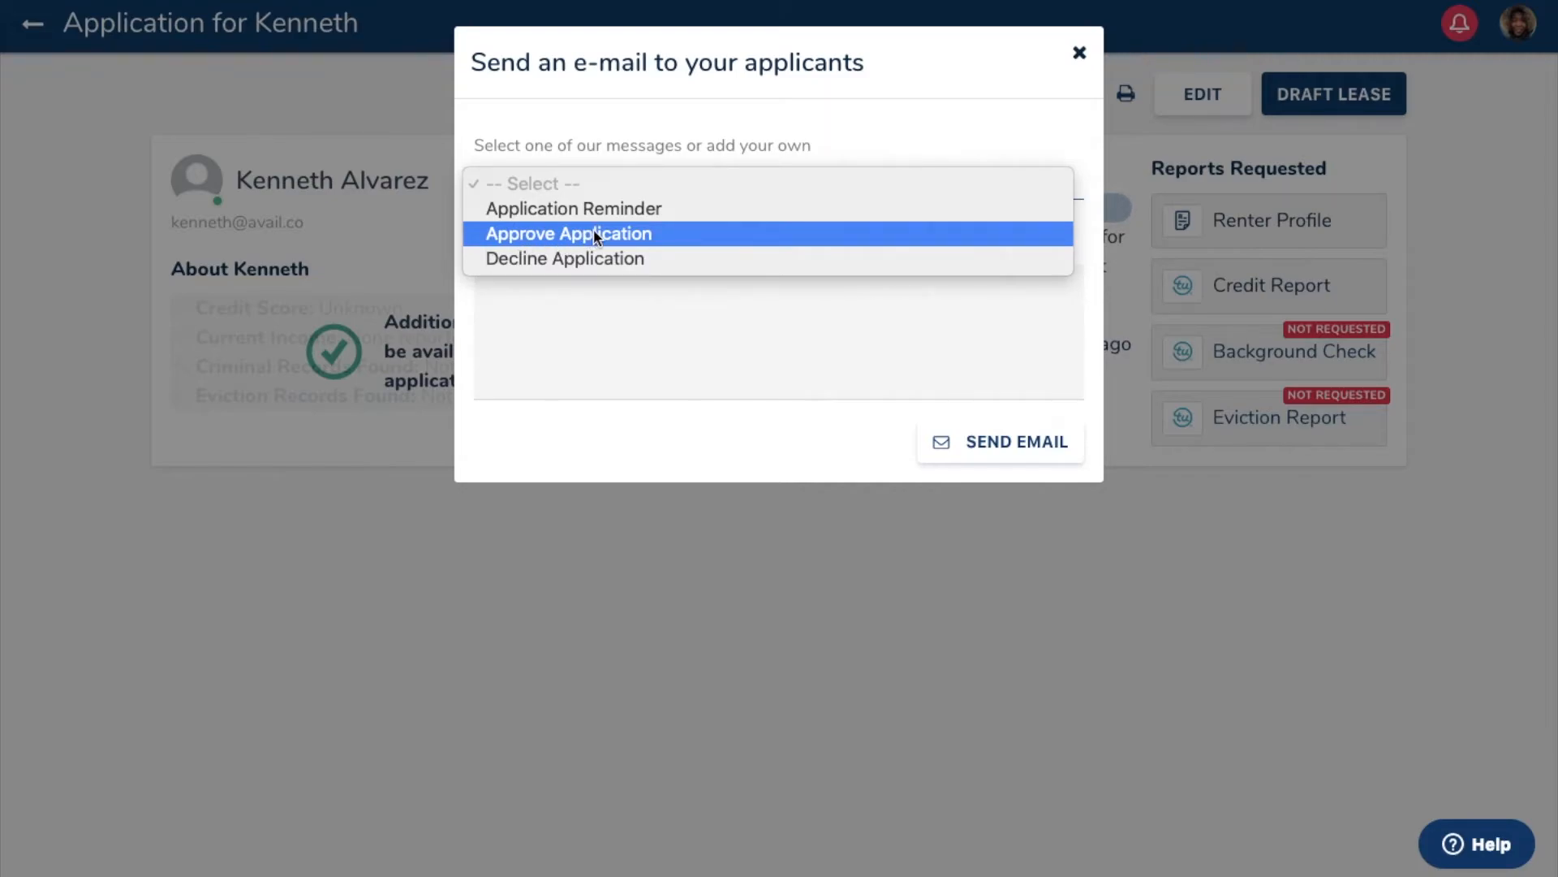
{"action": "left_click", "coordinate": [533, 233]}
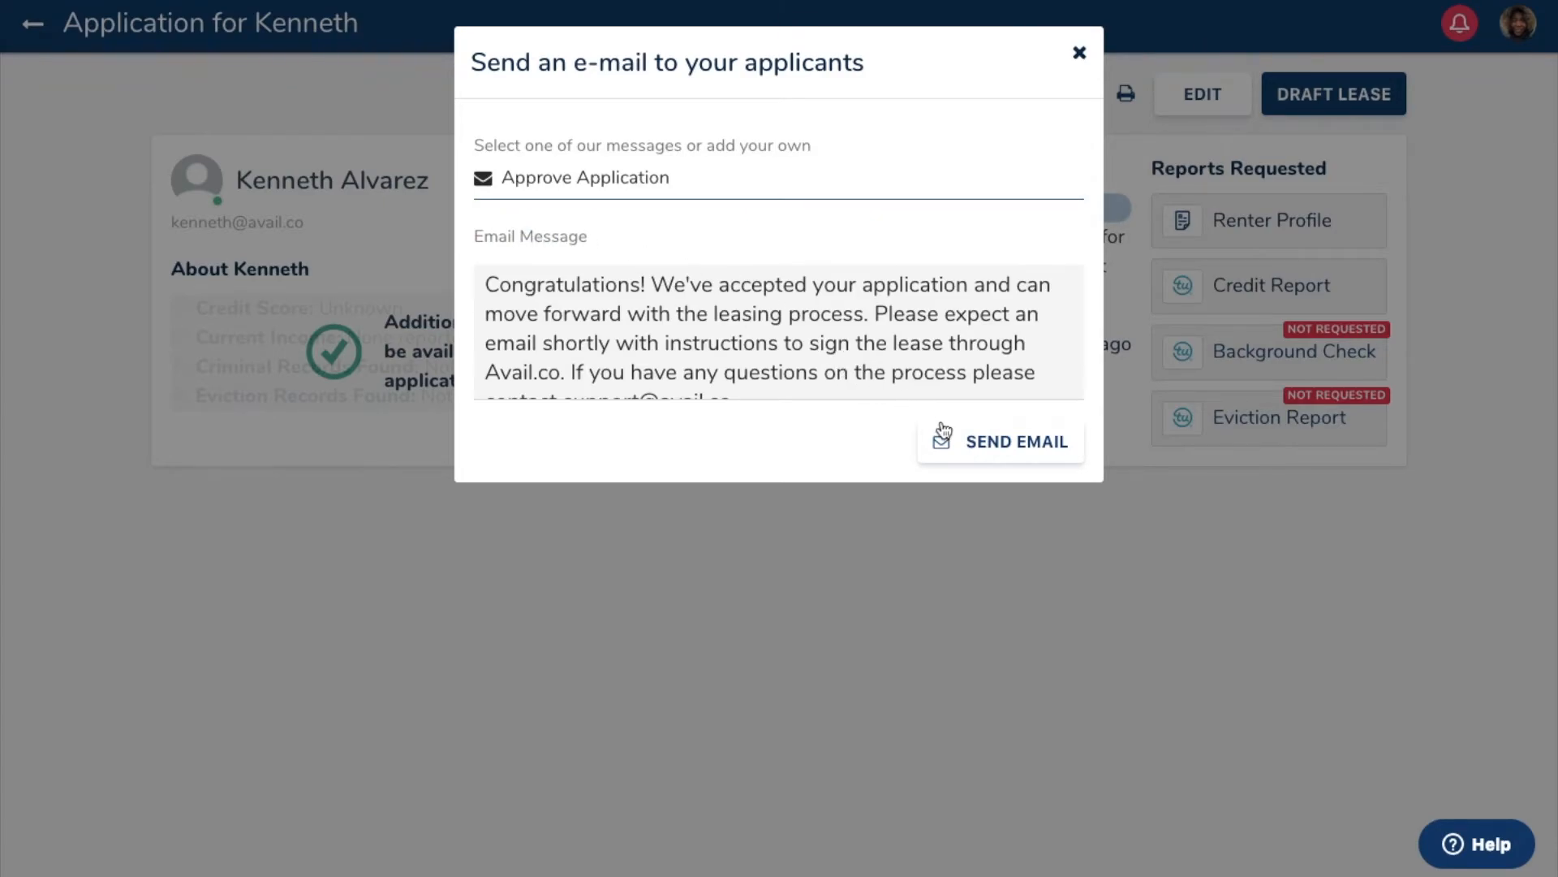
Step: Send the Approve Application e-mail, then start a draft lease for the applicant
{"action": "left_click", "coordinate": [970, 440]}
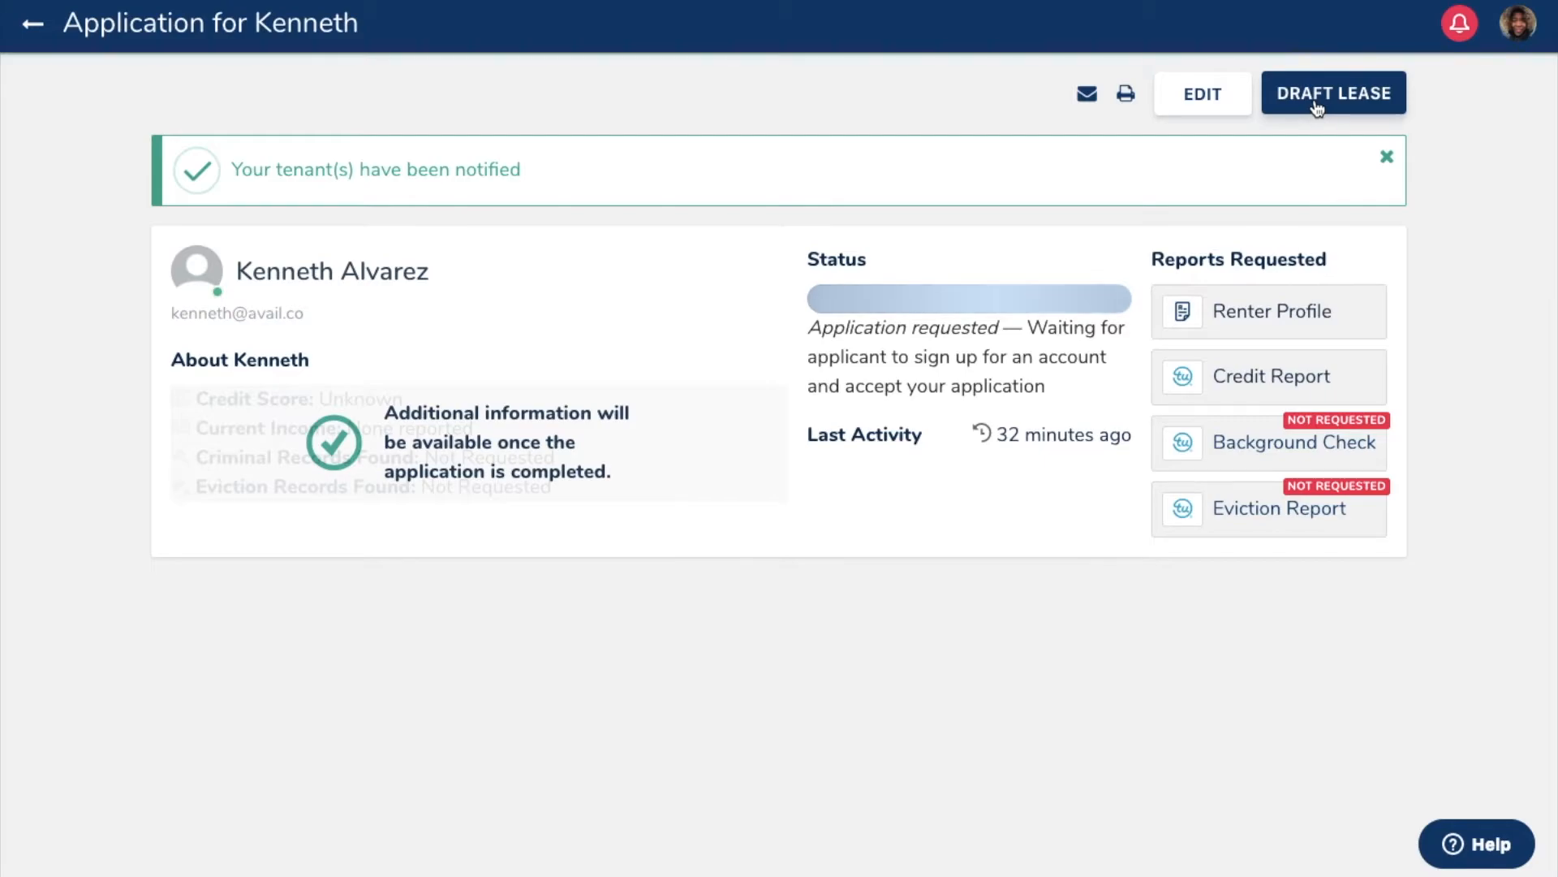
{"action": "left_click", "coordinate": [1355, 99]}
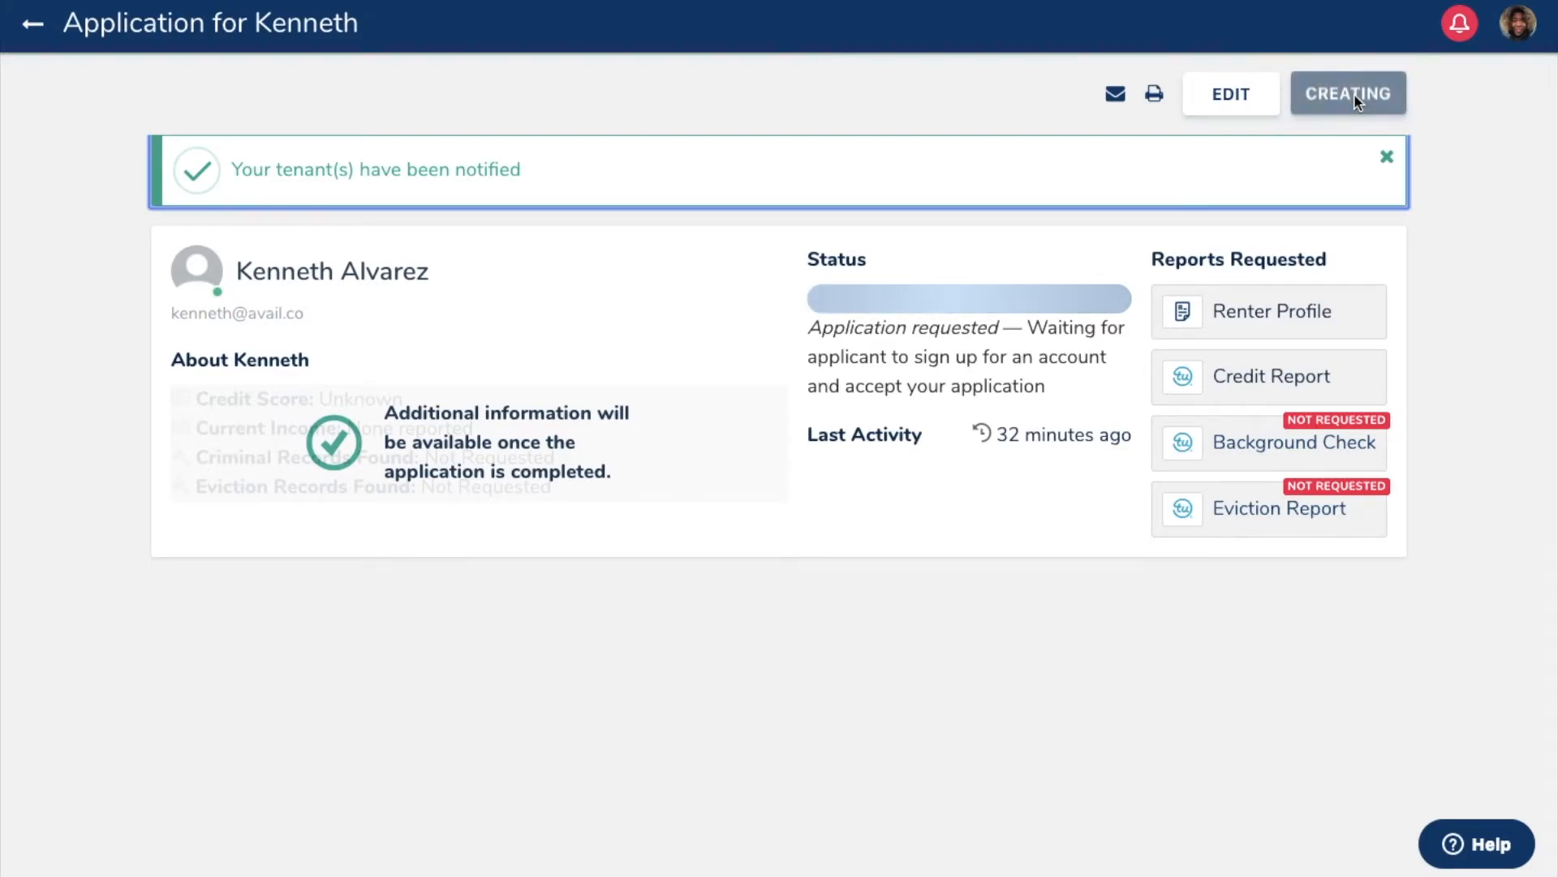